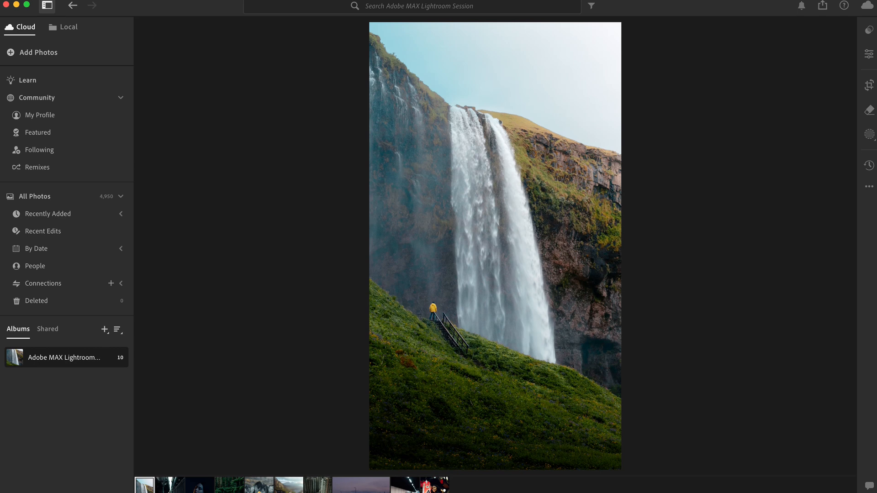
# Step: Compare the waterfall photo's original and edited versions, ending on the edited one
pyautogui.press('\\')
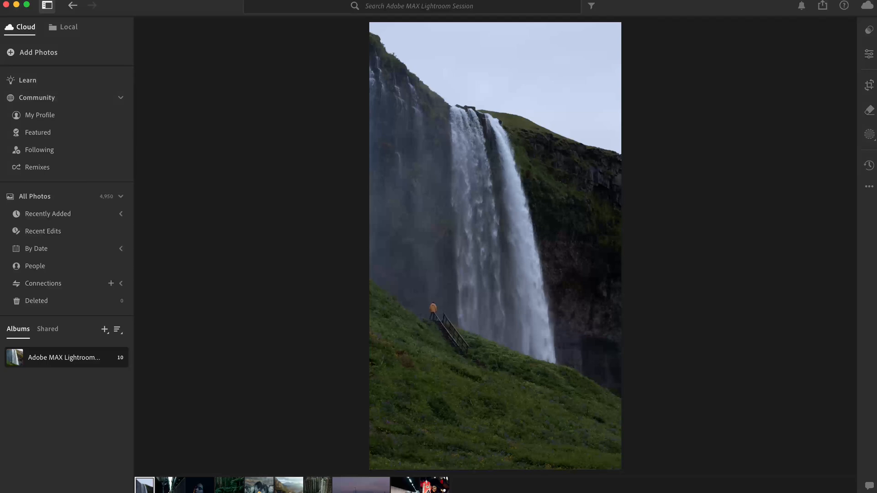
pyautogui.press('\\')
pyautogui.press('\\')
pyautogui.press('\\')
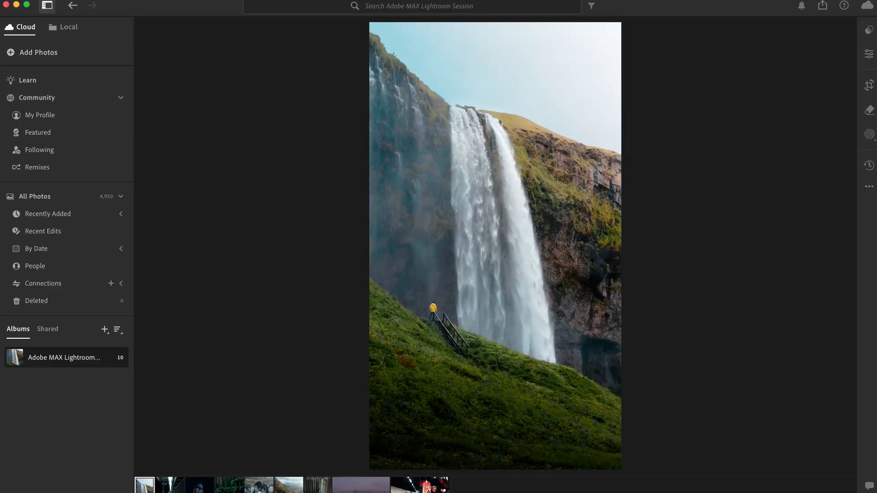
# Step: Go through the alley, portrait and car photos, comparing their original and edited versions
pyautogui.press('Right')
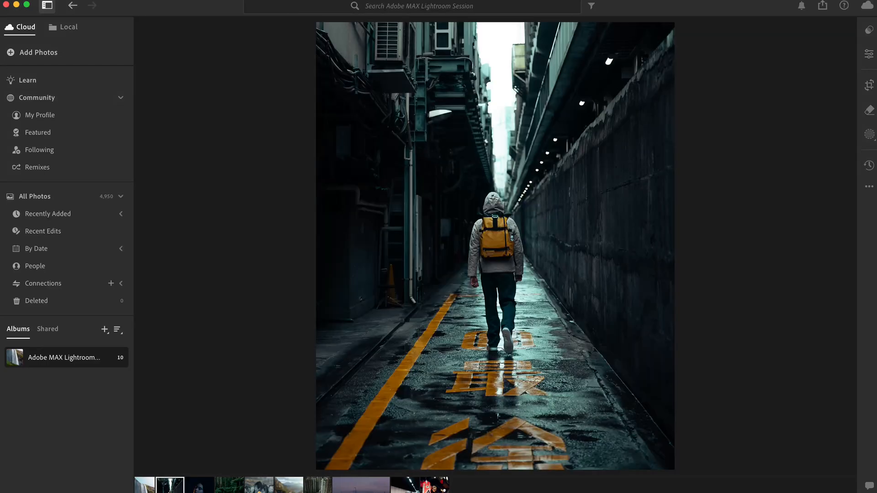
pyautogui.press('\\')
pyautogui.press('\\')
pyautogui.press('Right')
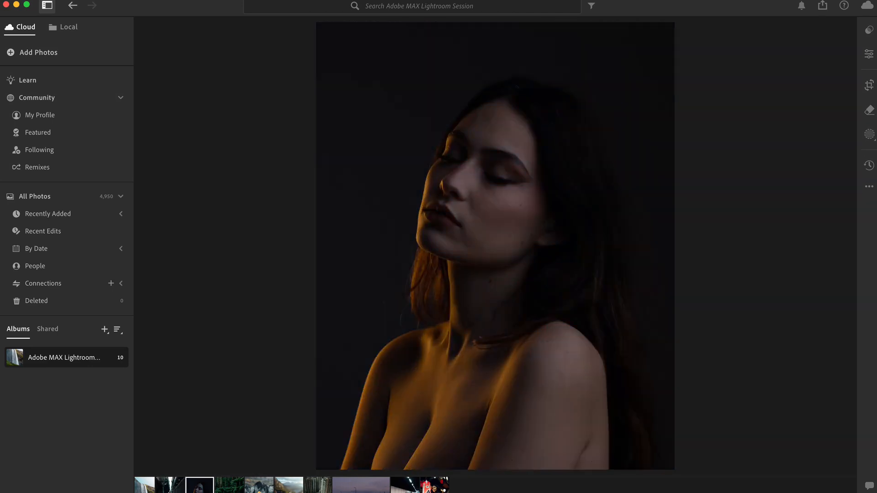
pyautogui.press('Right')
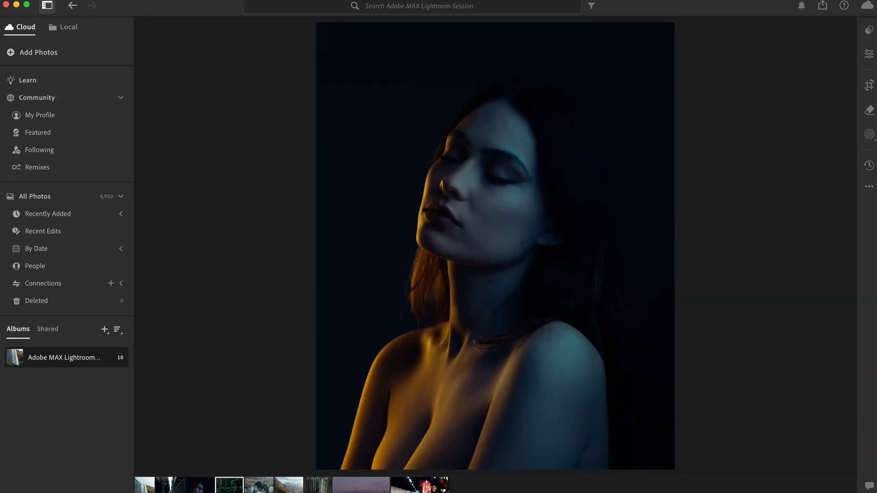
pyautogui.press('\\')
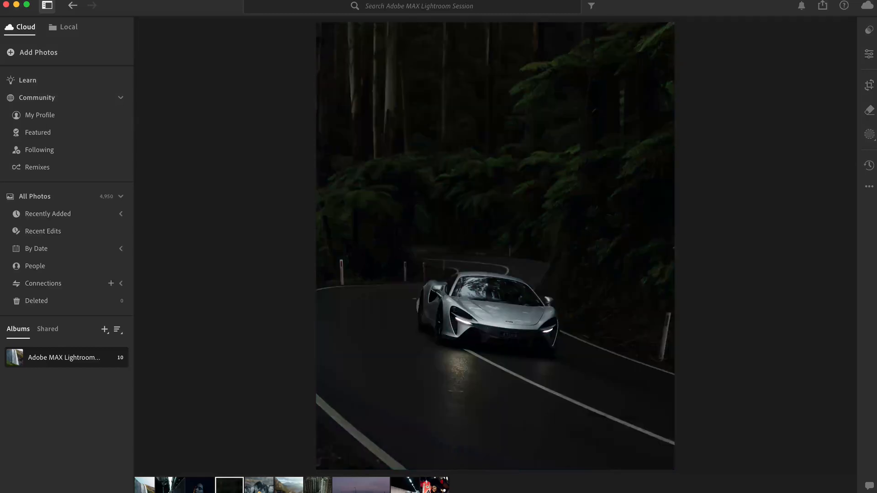
pyautogui.press('\\')
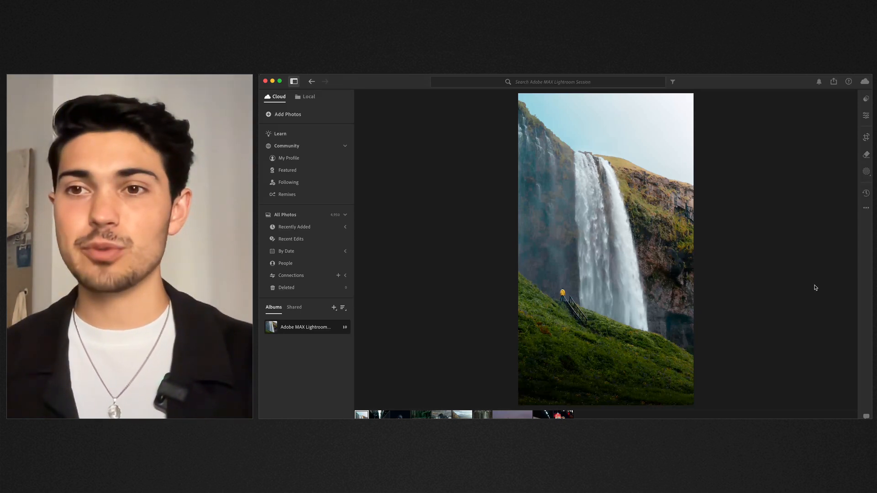
# Step: Show the waterfall photo's masks, look through the whole mask list and select Mask 1
pyautogui.click(867, 171)
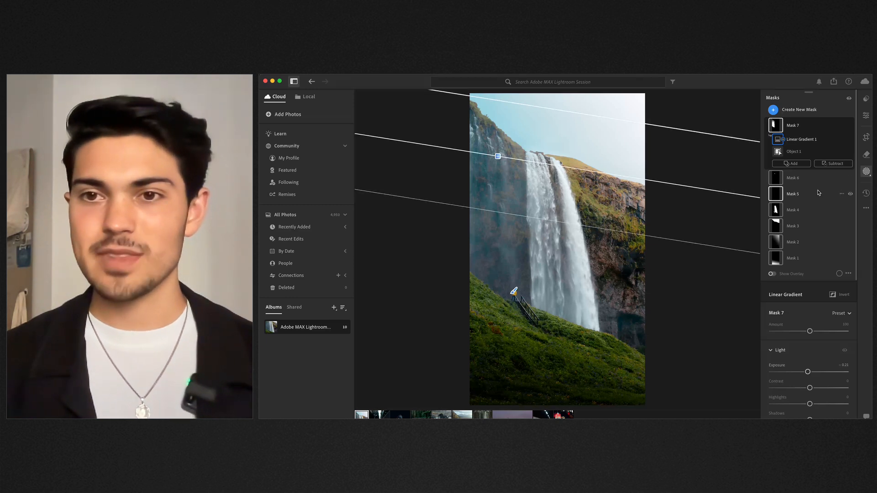
pyautogui.scroll(-3, 812, 208)
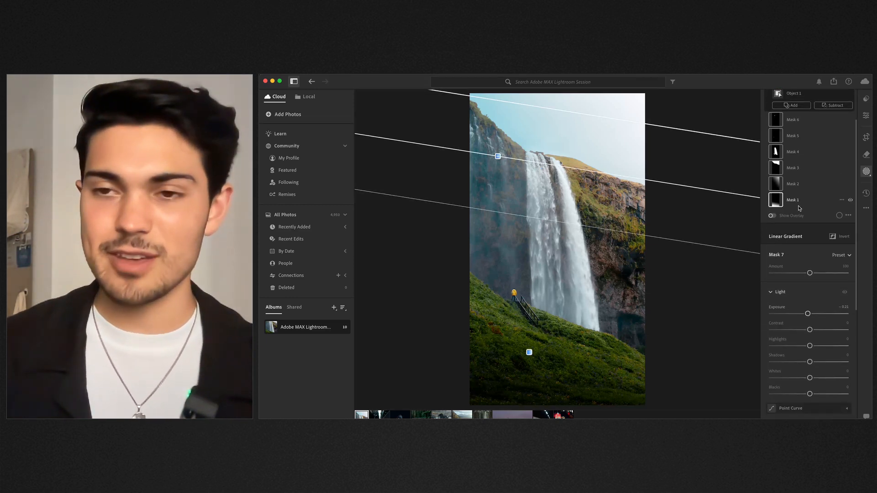
pyautogui.scroll(1, 799, 208)
pyautogui.scroll(2, 798, 208)
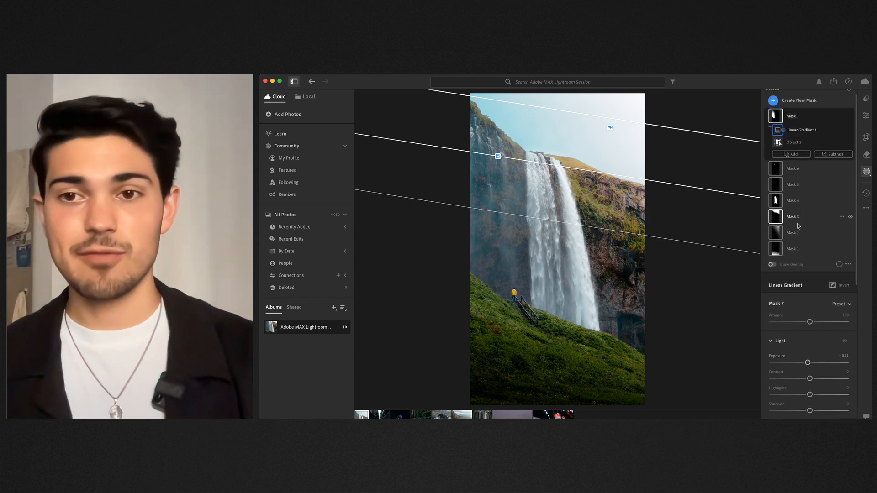
pyautogui.click(801, 247)
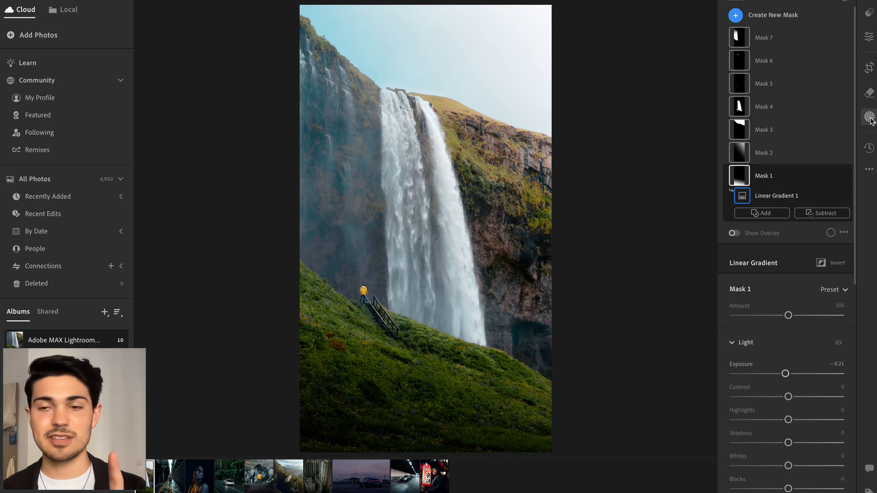
# Step: Reopen the masks, select Mask 1 and compare the grassy foreground with that linear gradient hidden and shown
pyautogui.scroll(1, 820, 85)
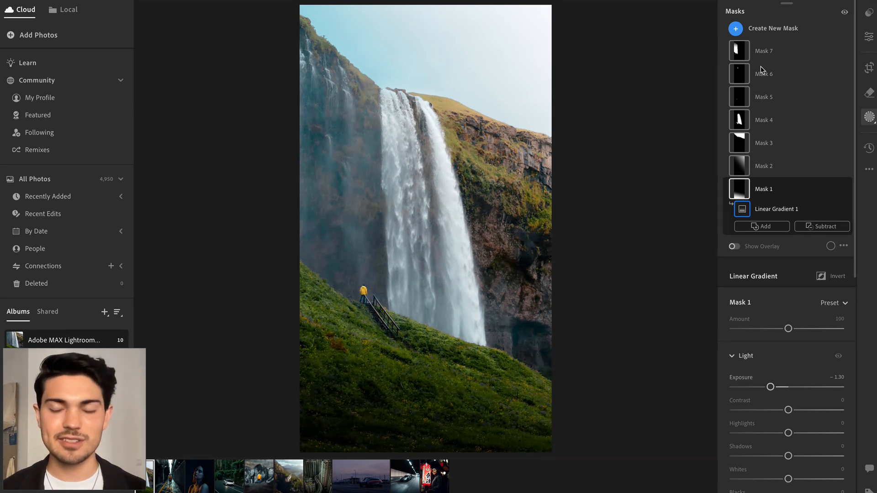
pyautogui.click(873, 119)
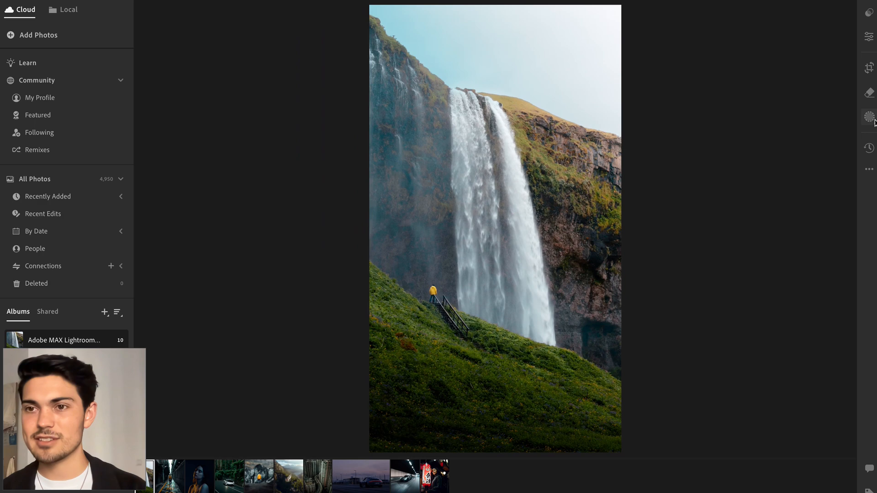
pyautogui.click(872, 119)
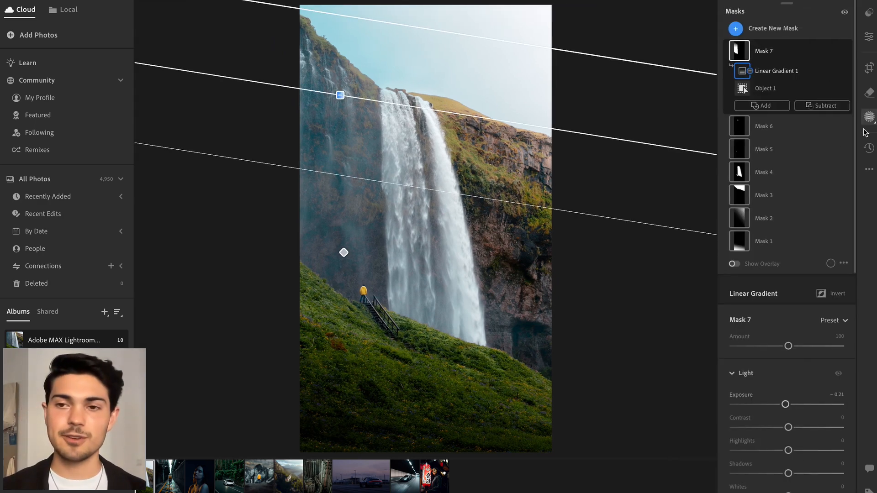
pyautogui.click(740, 240)
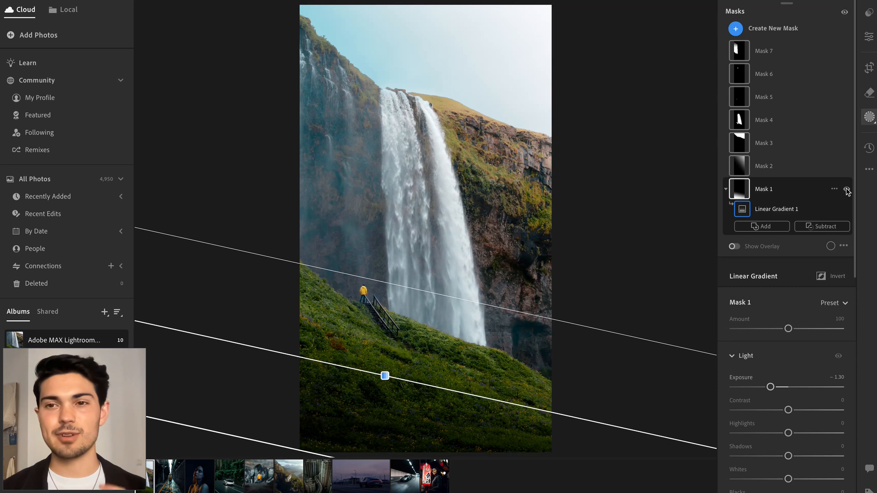
pyautogui.click(846, 190)
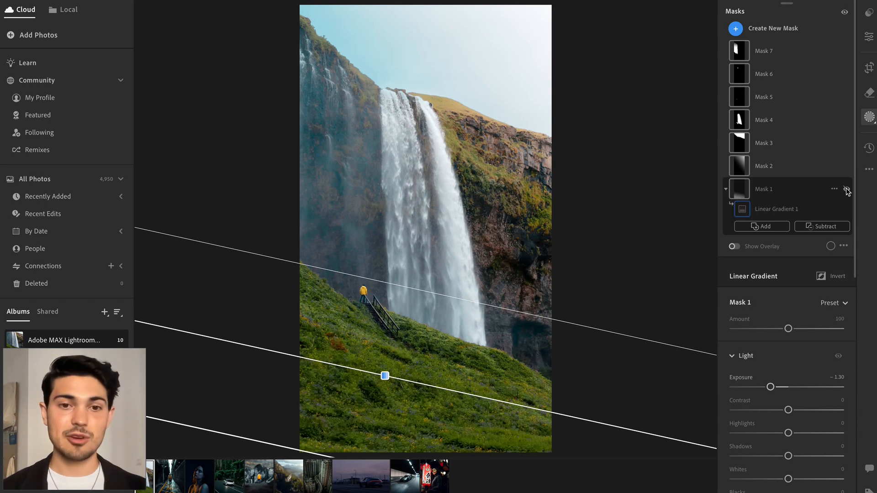
pyautogui.click(846, 190)
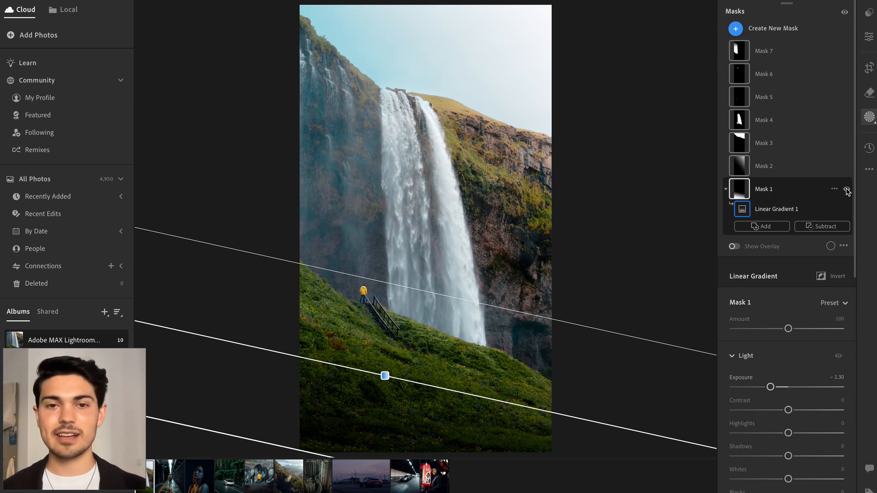
# Step: Select Mask 2 and examine where its linear gradient falls and its light and color settings
pyautogui.click(795, 166)
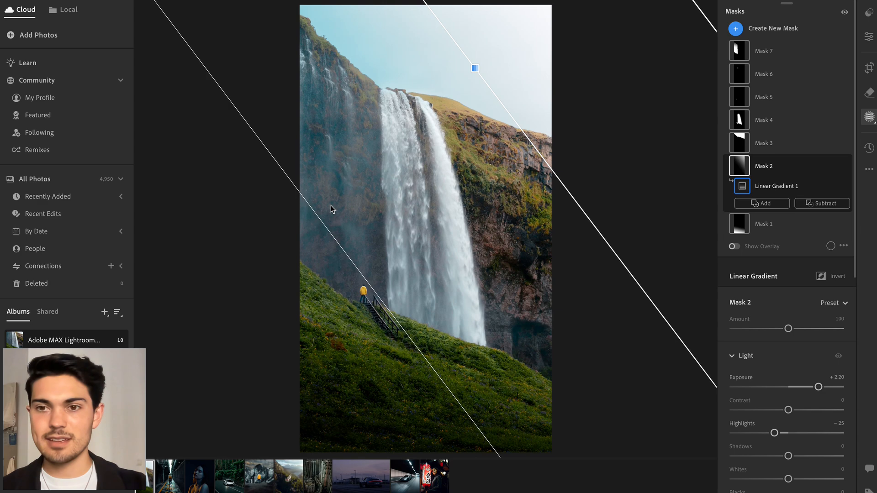
pyautogui.moveTo(318, 216)
pyautogui.mouseDown()
pyautogui.moveTo(423, 182)
pyautogui.moveTo(313, 208)
pyautogui.mouseUp()
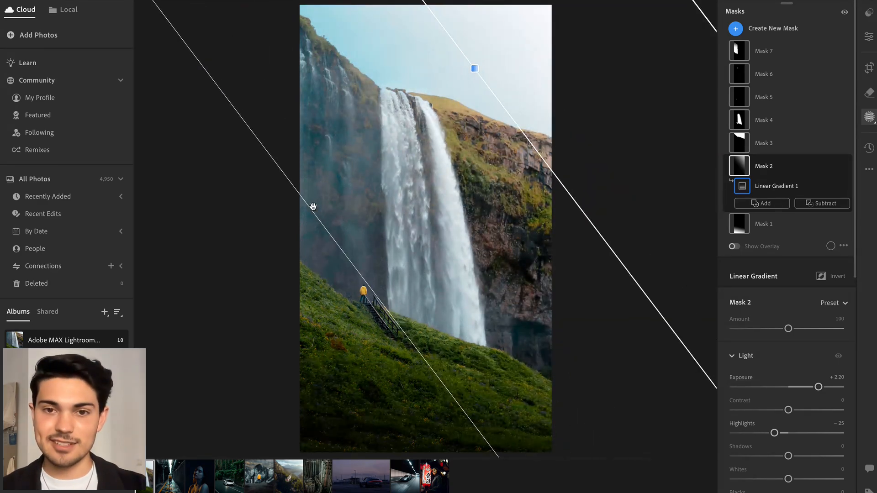
pyautogui.scroll(-5, 800, 405)
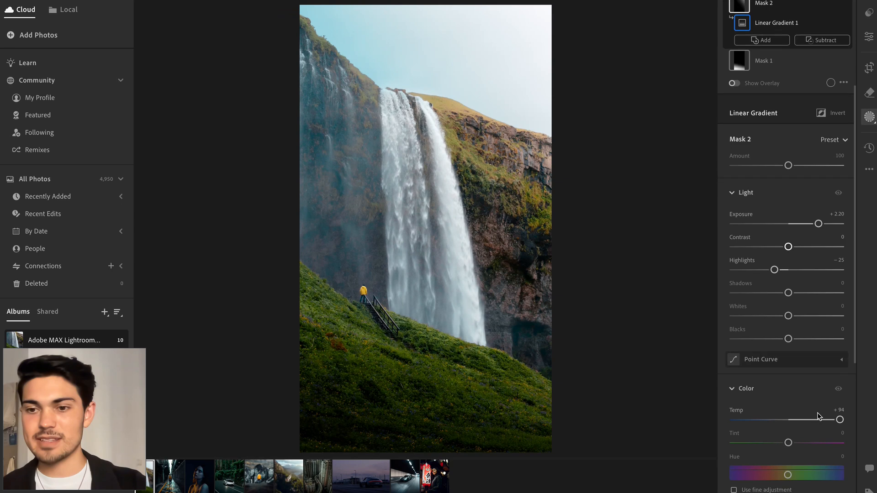
pyautogui.scroll(-4, 813, 215)
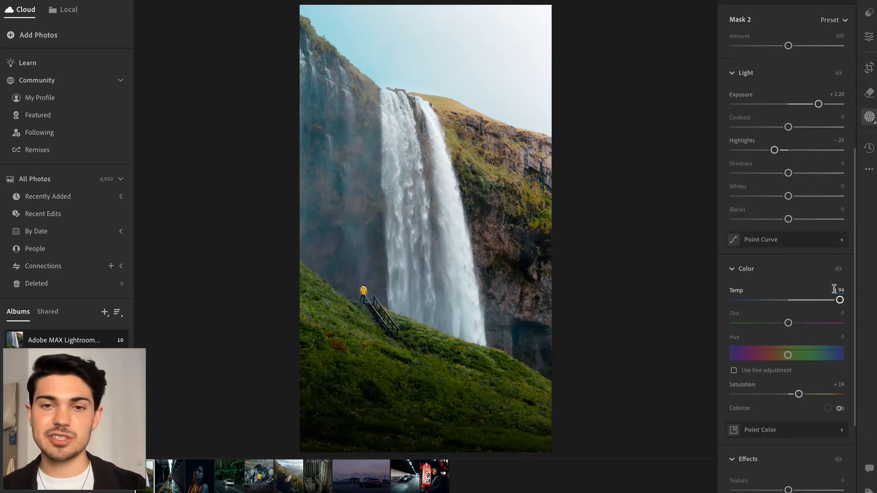
pyautogui.scroll(9, 834, 289)
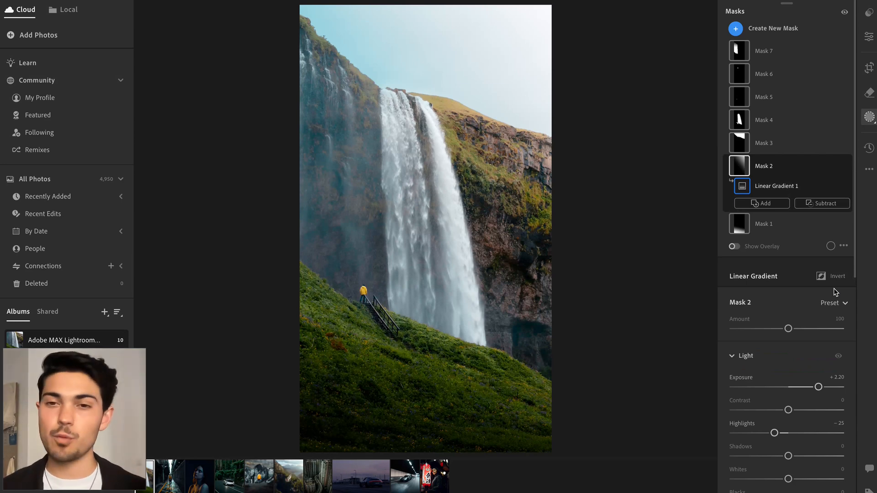
# Step: Select Mask 4 and examine its subject selection over the waterfall and its exposure and contrast settings
pyautogui.click(789, 127)
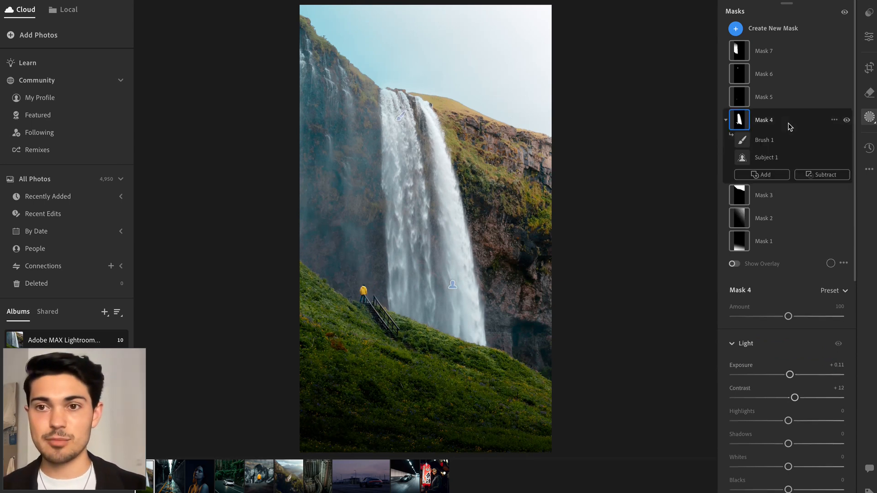
pyautogui.click(452, 285)
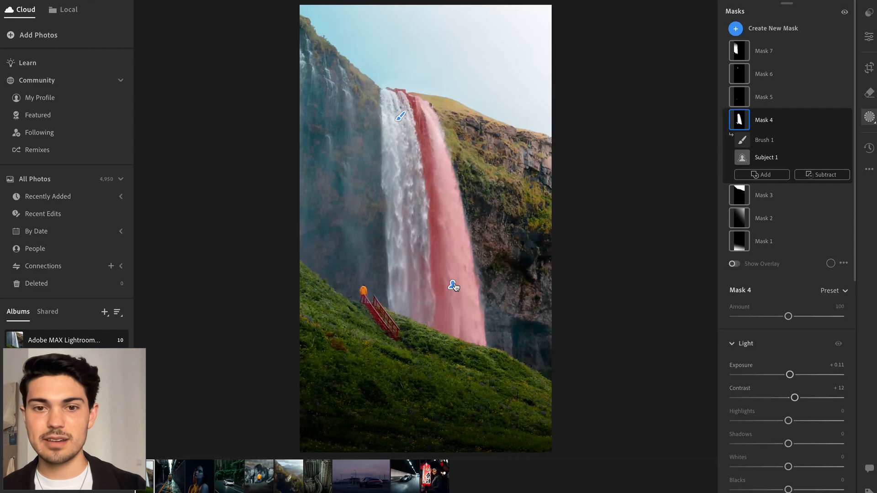
pyautogui.scroll(-2, 799, 355)
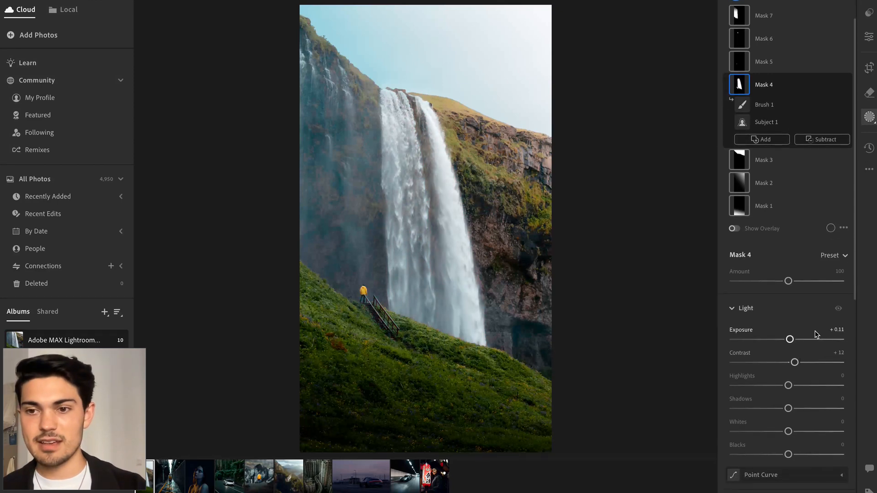
pyautogui.scroll(-2, 817, 334)
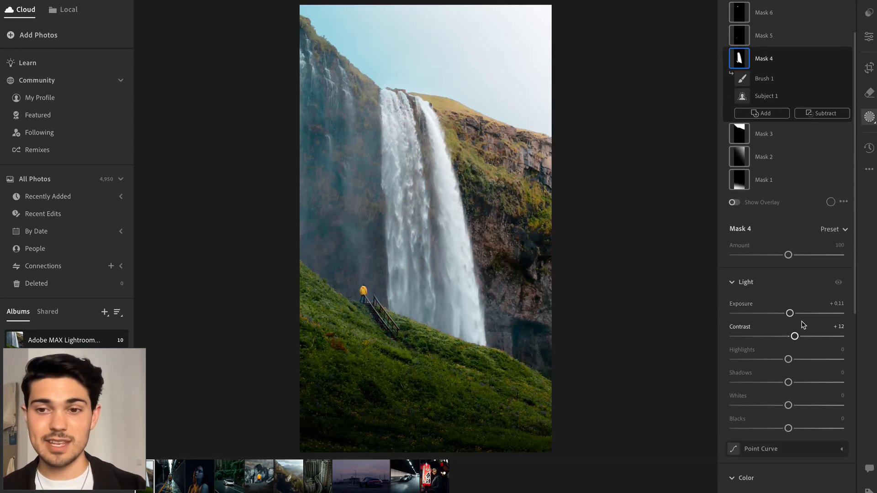
pyautogui.scroll(3, 802, 325)
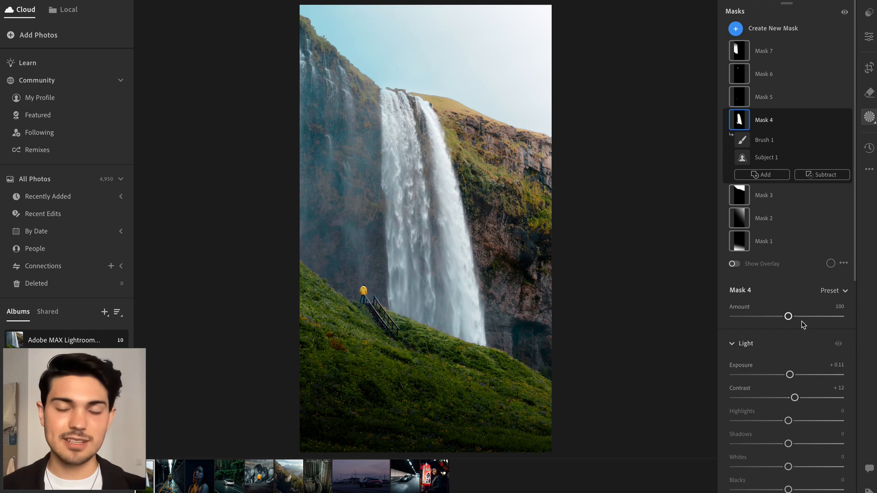
# Step: Select Mask 5 and examine its brushed area on the hiker's jacket up close, along with its hue setting
pyautogui.click(775, 100)
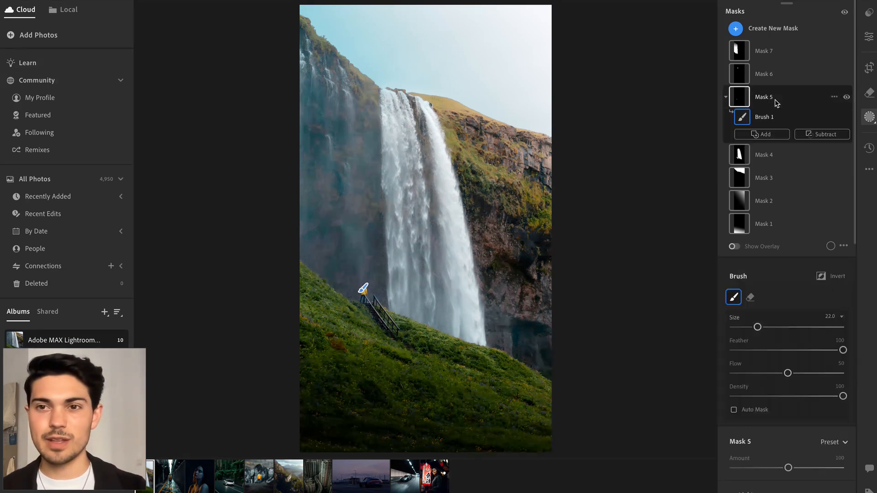
pyautogui.click(362, 288)
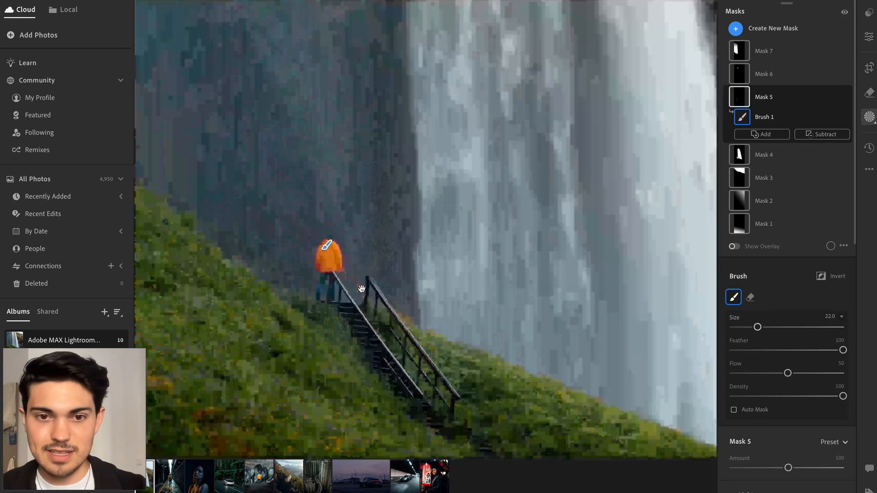
pyautogui.scroll(-1, 791, 308)
pyautogui.scroll(-12, 790, 309)
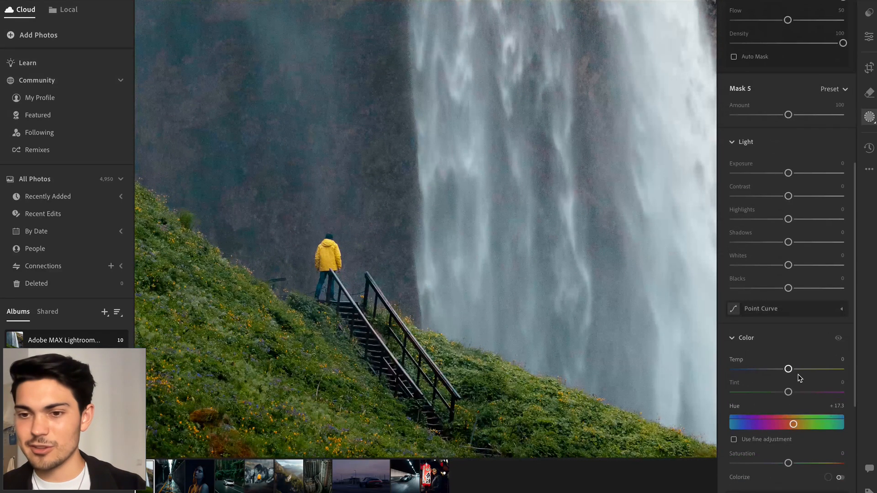
pyautogui.scroll(-10, 792, 440)
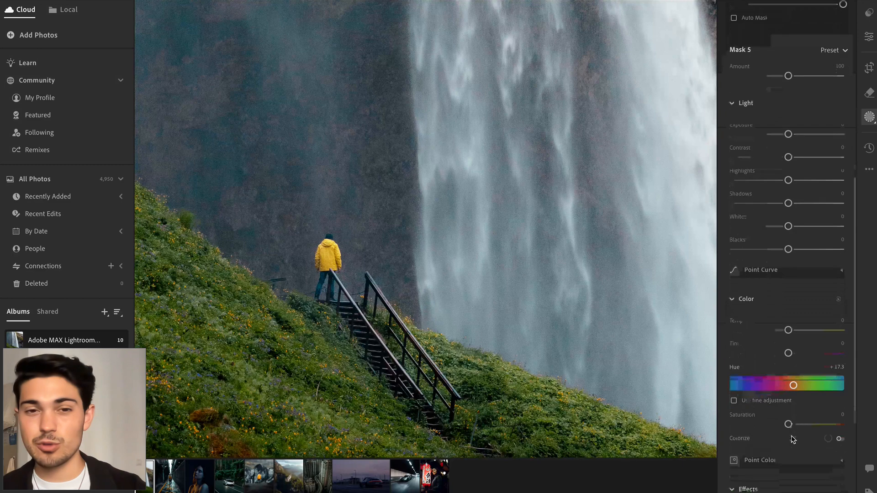
pyautogui.scroll(14, 794, 439)
pyautogui.scroll(8, 793, 439)
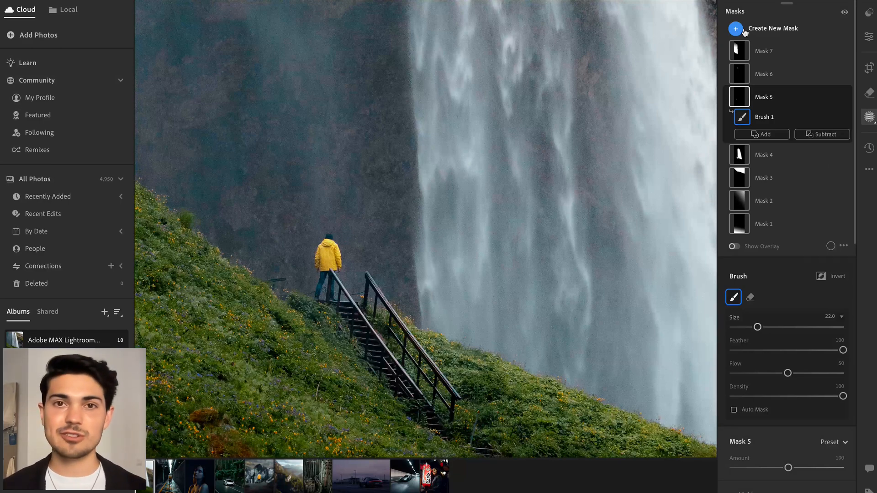
pyautogui.scroll(-5, 507, 172)
pyautogui.scroll(-5, 508, 171)
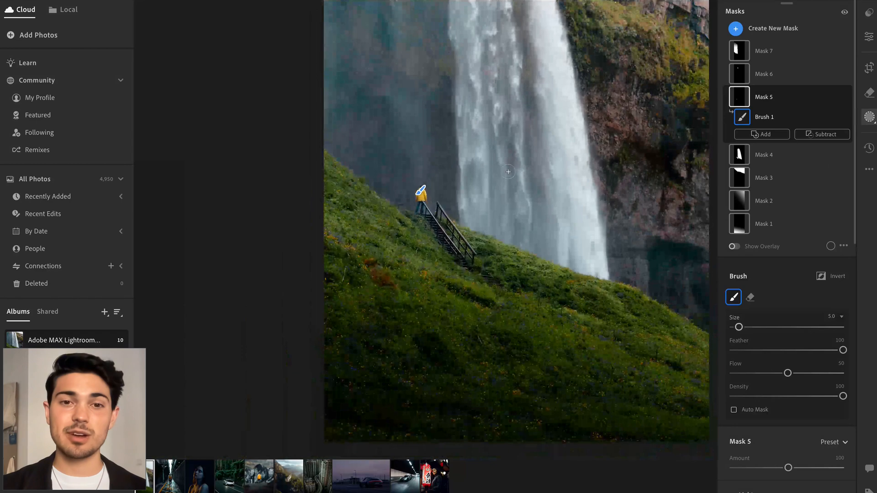
pyautogui.scroll(-5, 508, 172)
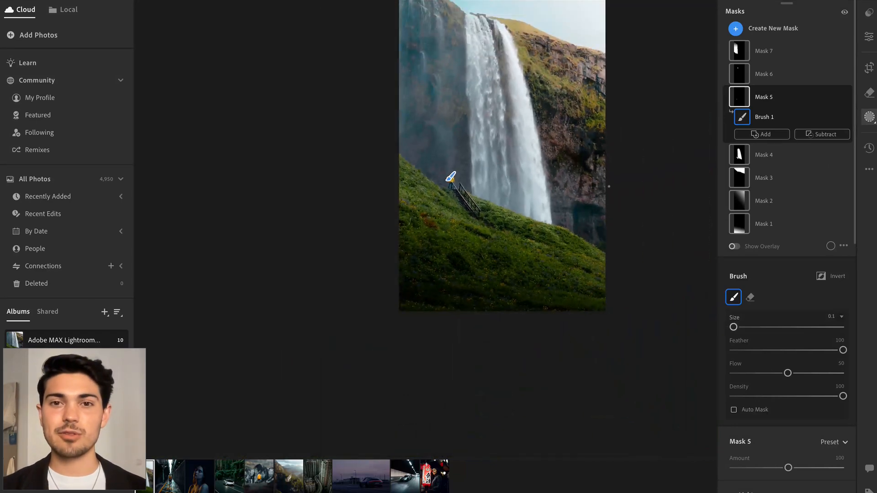
pyautogui.scroll(5, 451, 176)
pyautogui.scroll(3, 450, 173)
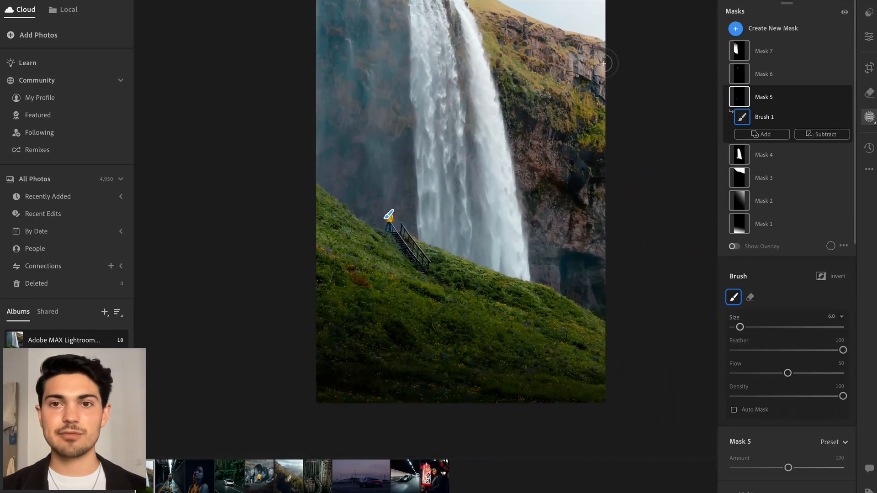
# Step: Compare the edited photo with its original, and reopen the alley photo's masks to view Mask 2's radial gradient
pyautogui.press('\\')
pyautogui.press('\\')
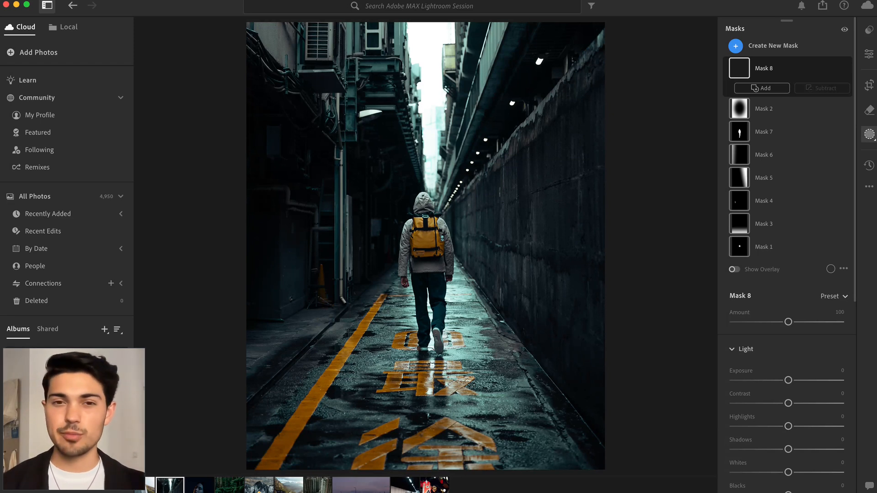
pyautogui.click(873, 136)
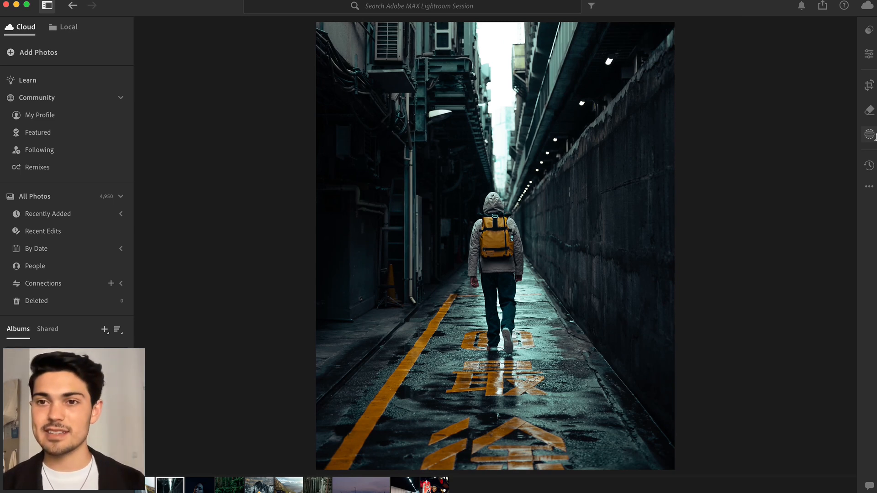
pyautogui.click(870, 134)
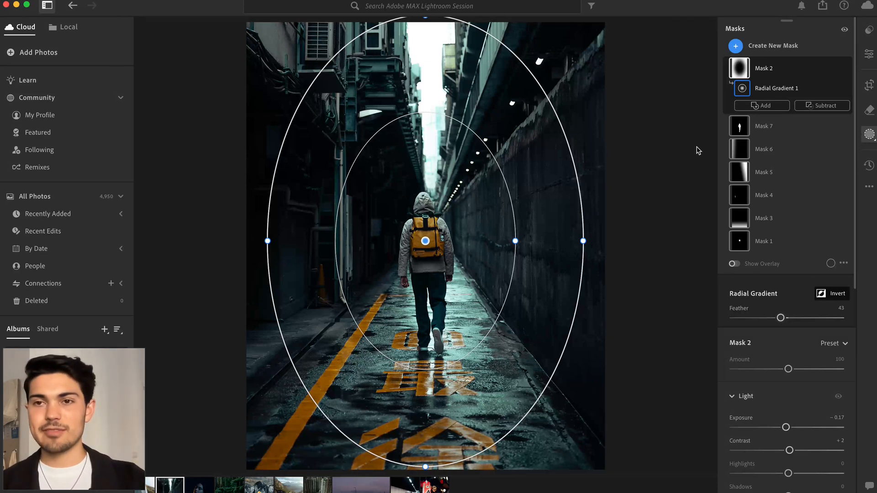
pyautogui.moveTo(738, 70)
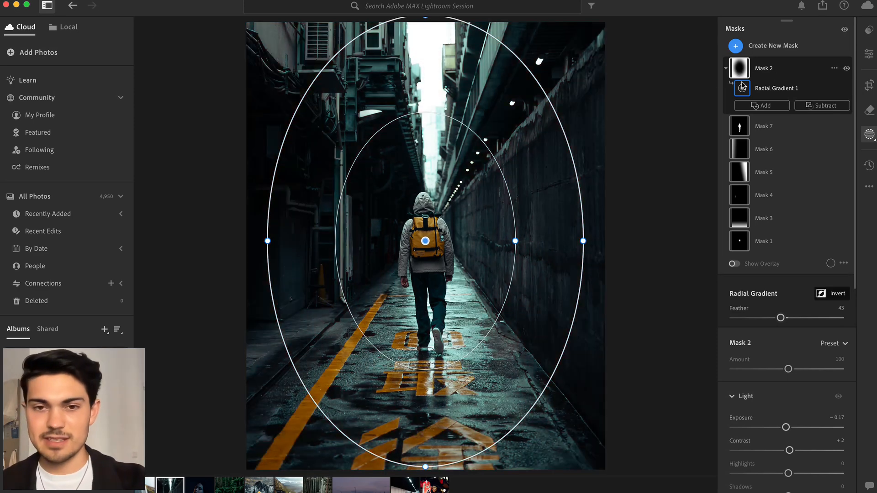
# Step: Try a new radial gradient mask centred on the walker's head, inverted to cover the surroundings, and delete it
pyautogui.hotkey('shift', 'r')
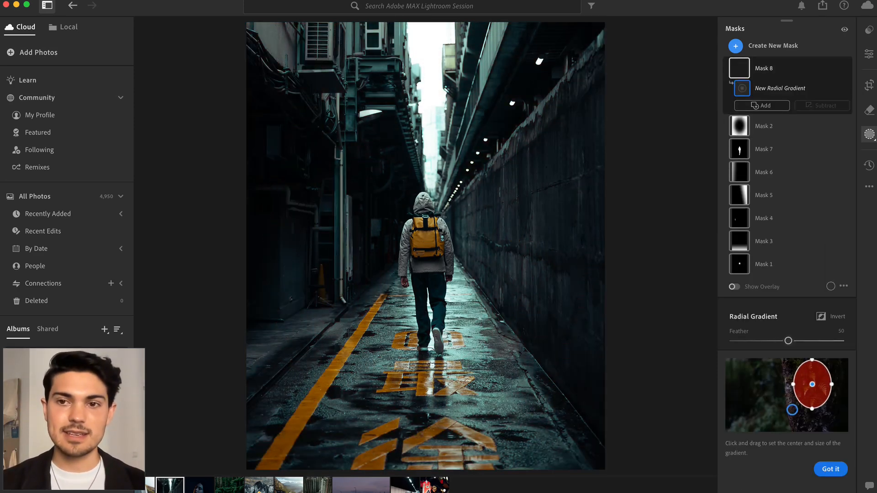
pyautogui.moveTo(419, 207); pyautogui.dragTo(560, 398)
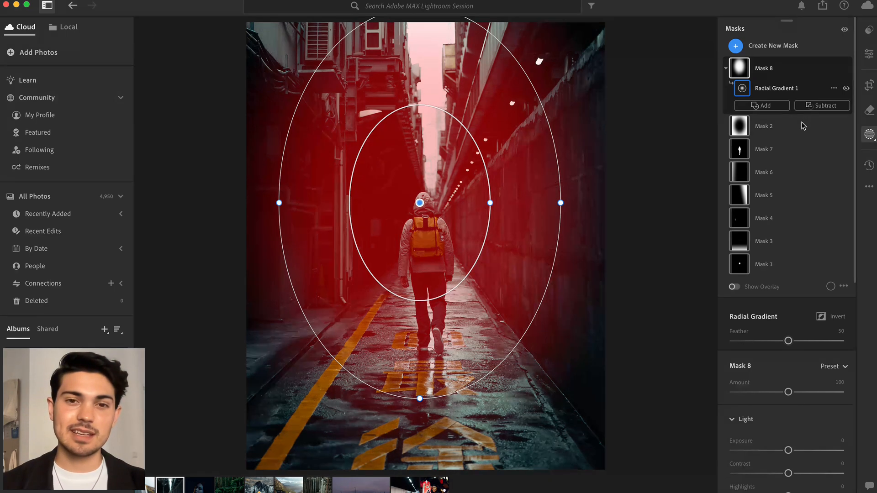
pyautogui.press("'")
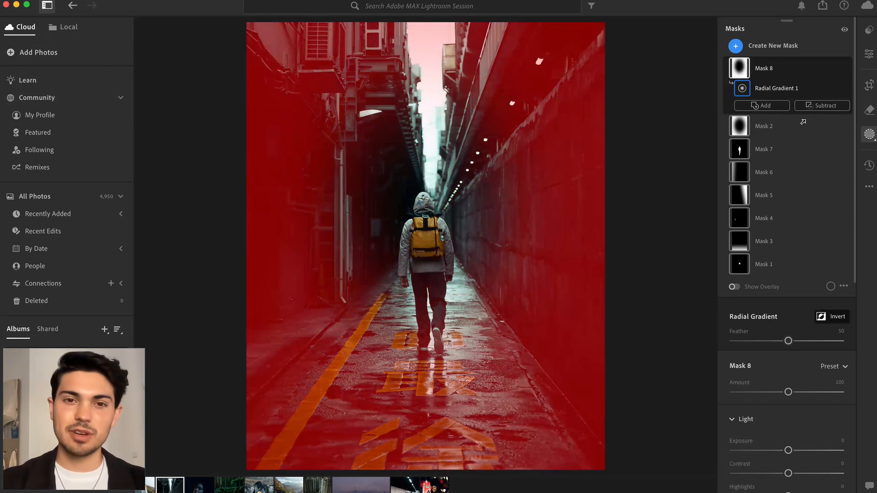
pyautogui.press('Delete')
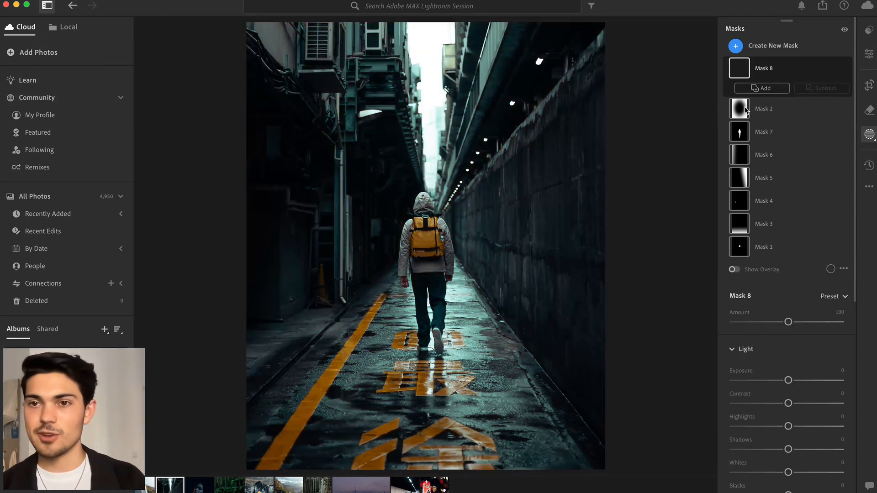
# Step: Select Mask 2 on the alley photo and examine its inverted radial gradient's light, color and effects settings
pyautogui.click(744, 108)
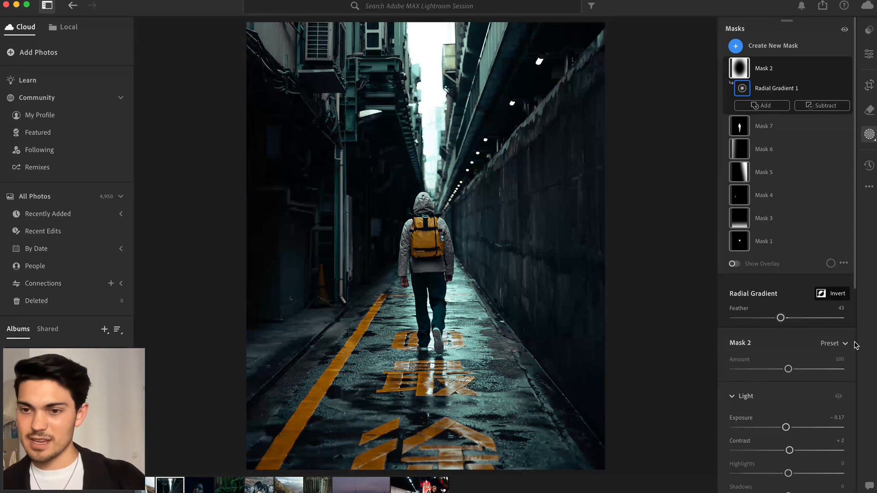
pyautogui.scroll(-5, 813, 426)
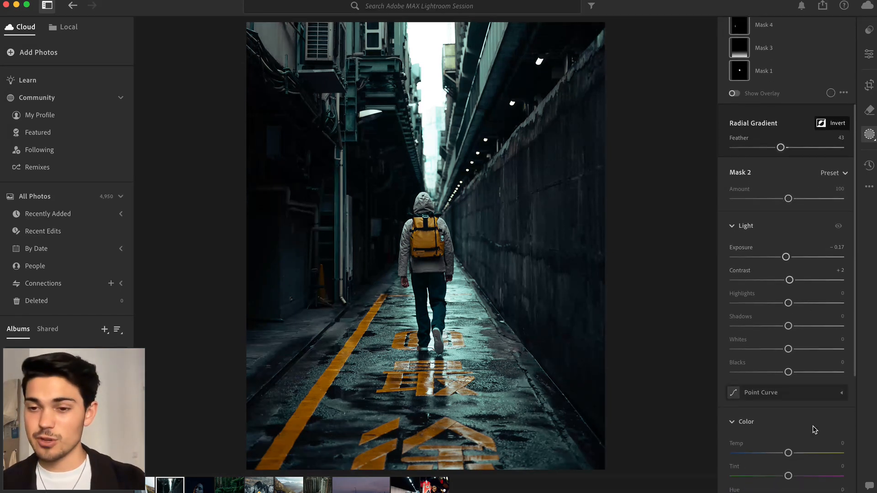
pyautogui.scroll(-10, 812, 425)
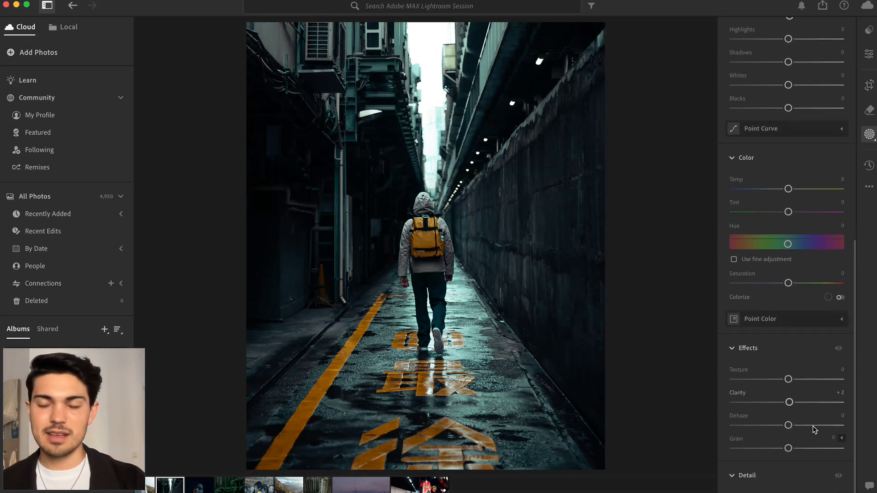
pyautogui.scroll(10, 812, 426)
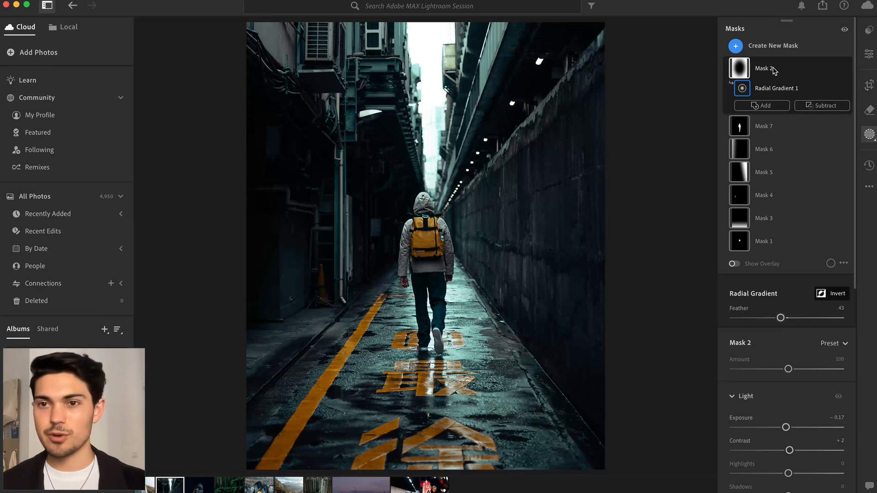
# Step: Select Mask 7 and examine its subject selection on the walker and its light, color and effects settings
pyautogui.click(778, 128)
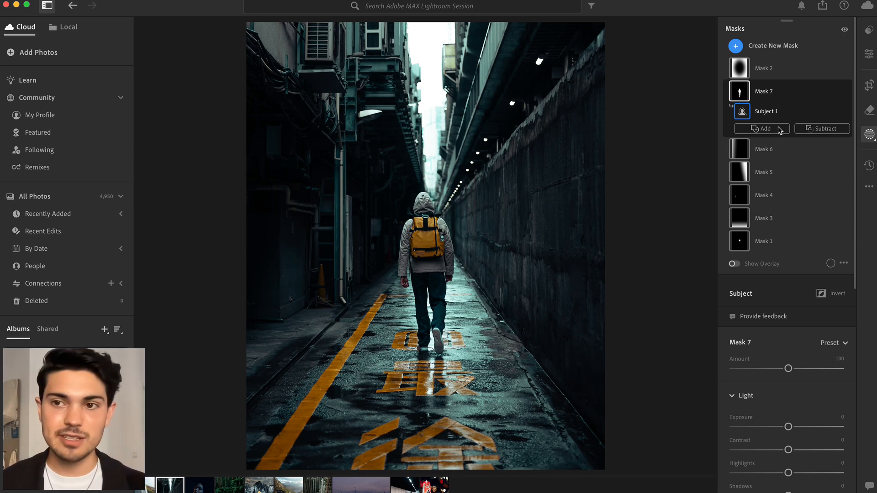
pyautogui.click(869, 134)
pyautogui.click(868, 135)
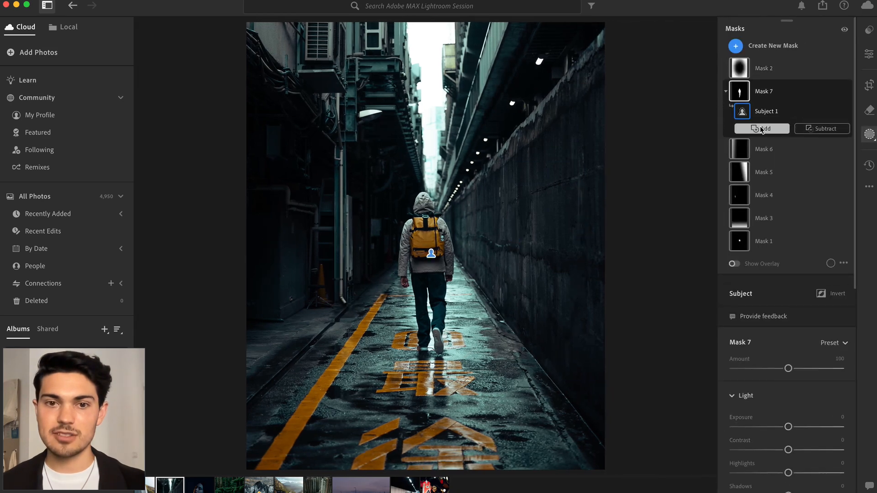
pyautogui.click(760, 129)
pyautogui.moveTo(432, 254)
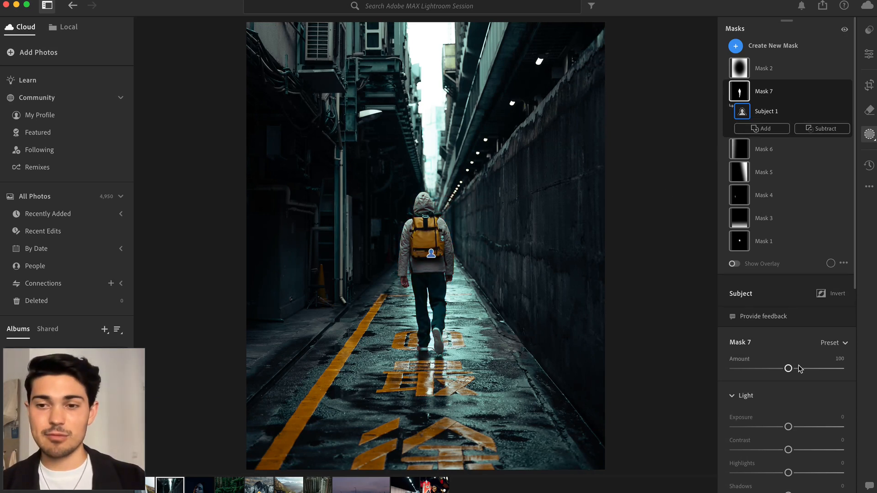
pyautogui.scroll(-10, 800, 369)
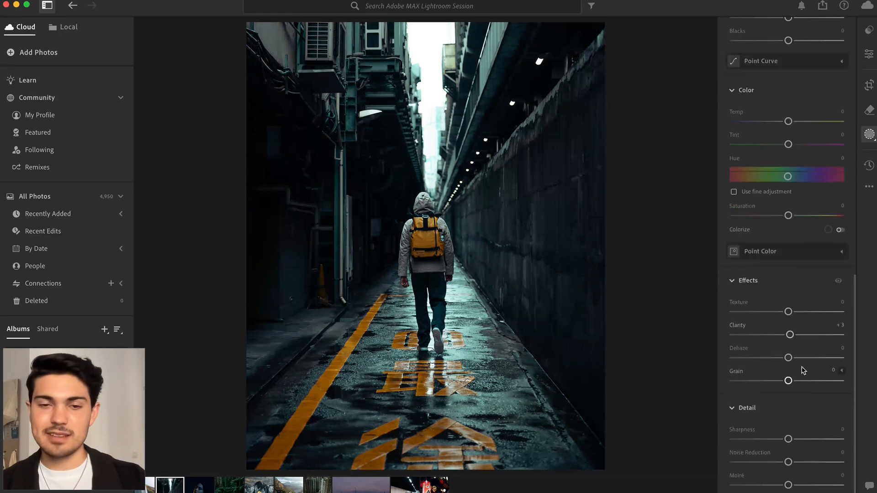
pyautogui.scroll(10, 806, 339)
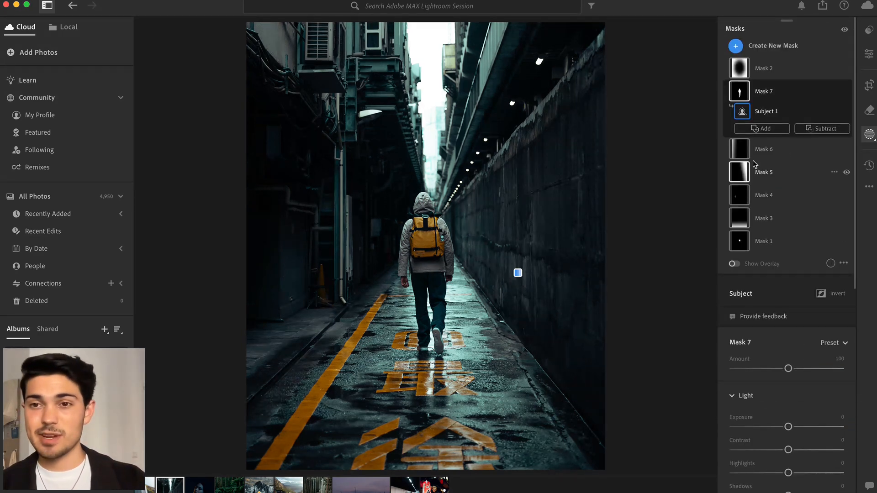
# Step: Select Mask 6 and examine where its linear gradient falls, along with Mask 5's coverage of the alley wall
pyautogui.click(739, 152)
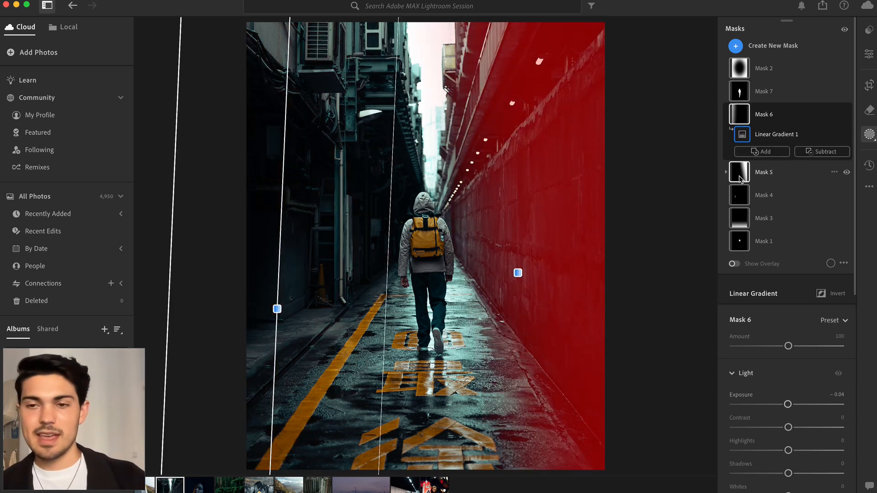
# Step: Select Mask 1, compare the backpack with that brush mask hidden and shown, and examine its exposure, temp and hue settings
pyautogui.click(740, 241)
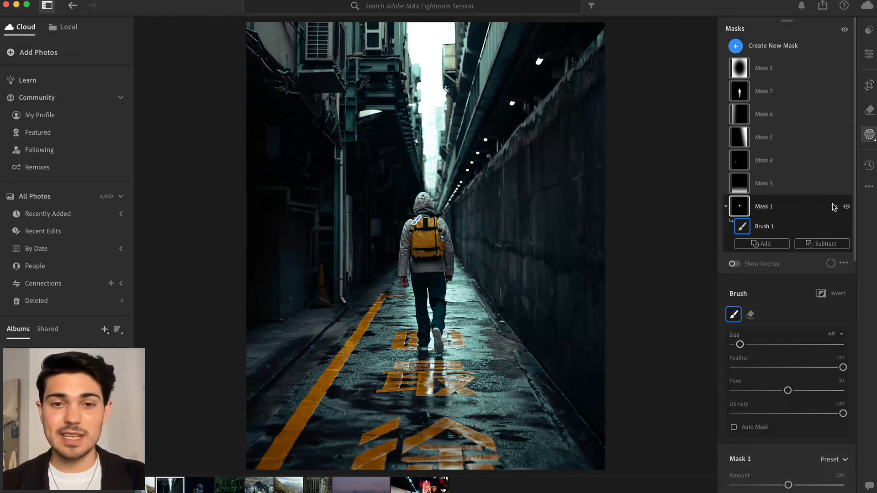
pyautogui.click(846, 208)
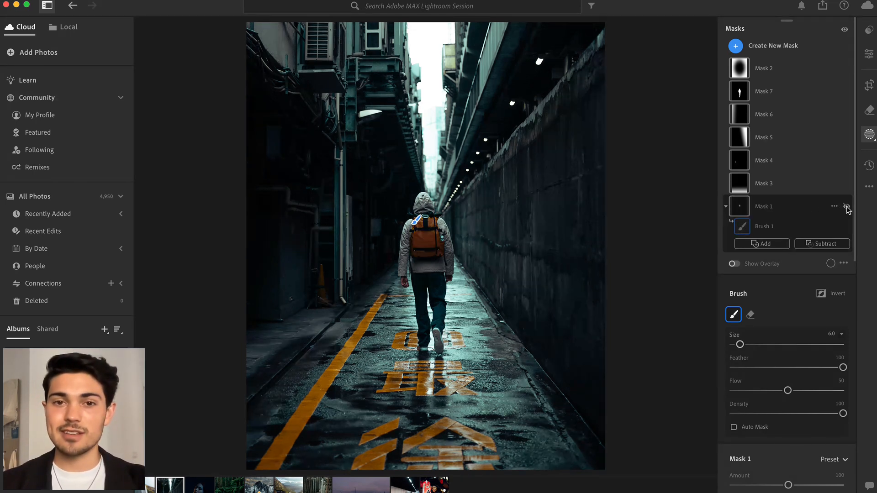
pyautogui.click(846, 208)
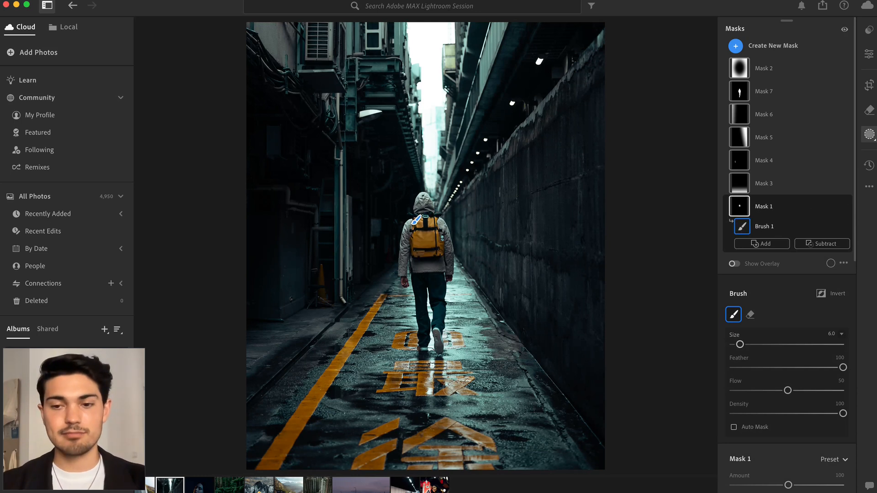
pyautogui.scroll(-5, 770, 378)
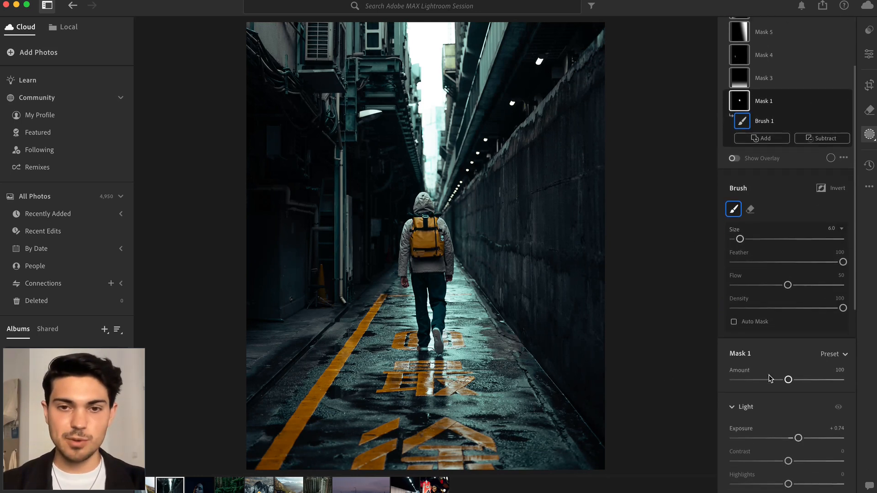
pyautogui.scroll(-15, 797, 402)
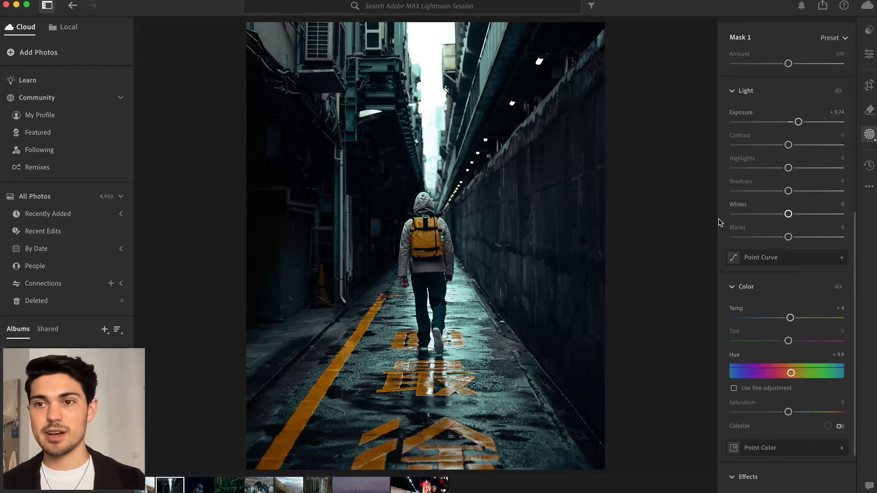
# Step: Close and reopen the masks, and compare the alley photo with all masks hidden and shown
pyautogui.click(871, 135)
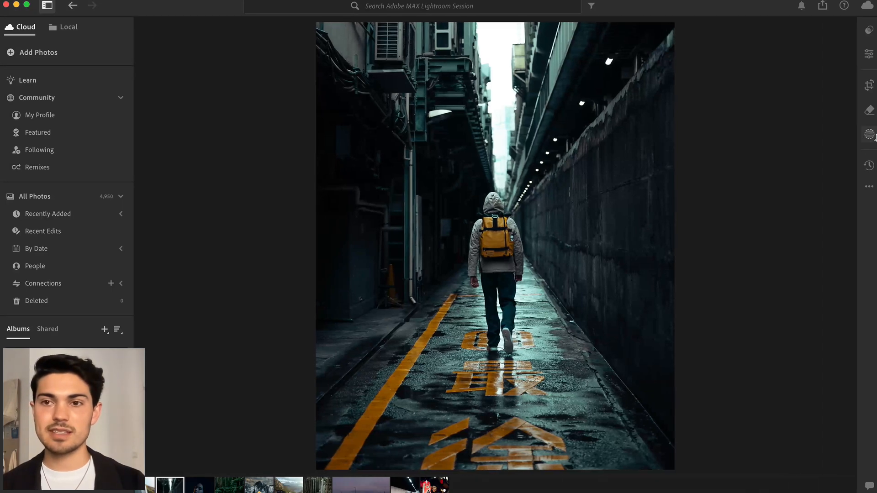
pyautogui.click(870, 135)
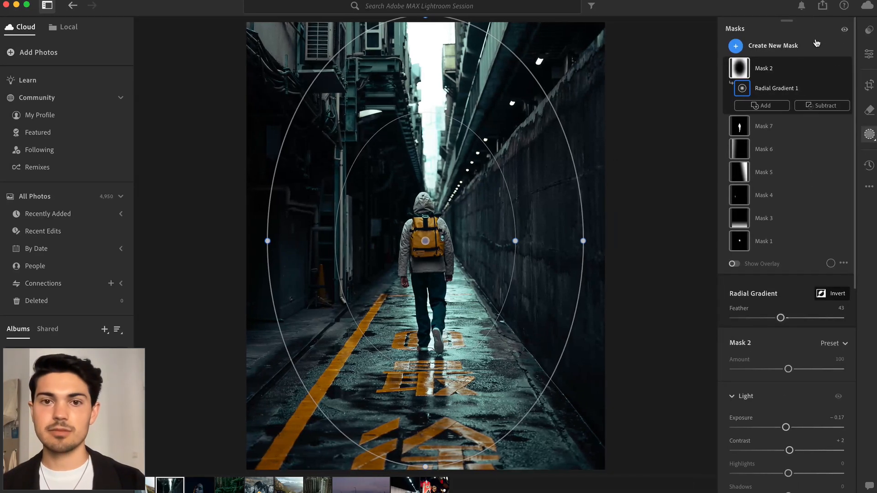
pyautogui.click(844, 30)
pyautogui.click(844, 30)
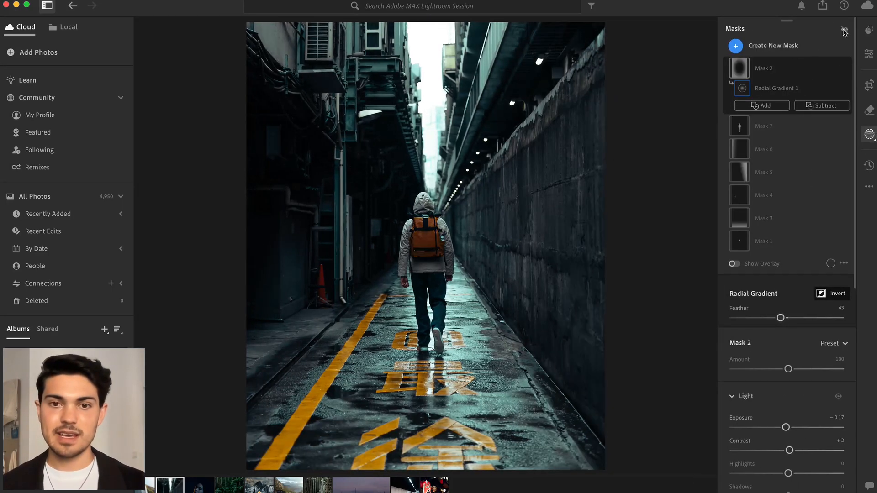
pyautogui.click(844, 30)
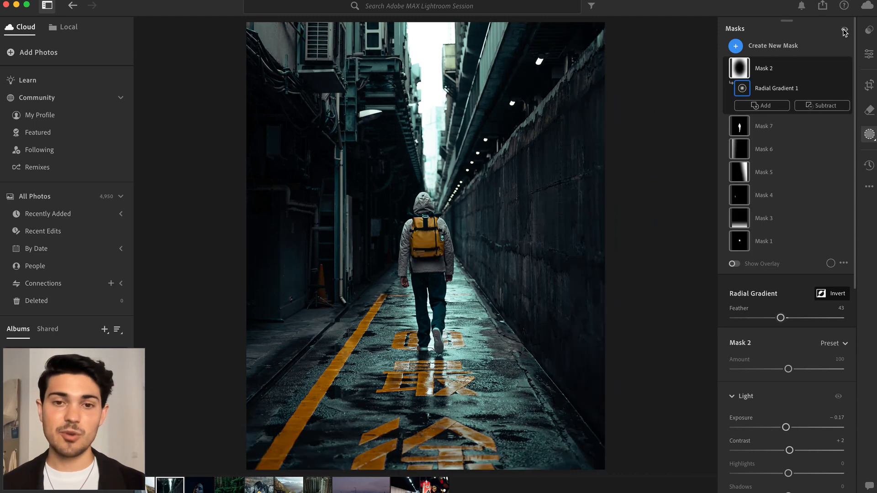
pyautogui.click(844, 30)
pyautogui.click(844, 30)
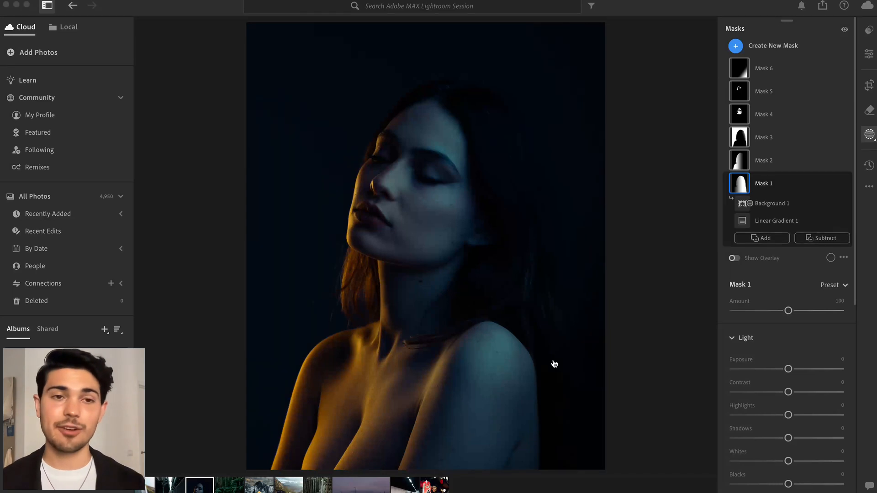
# Step: Close the portrait photo's masks, compare the edit with the original, and reopen the masks
pyautogui.click(220, 287)
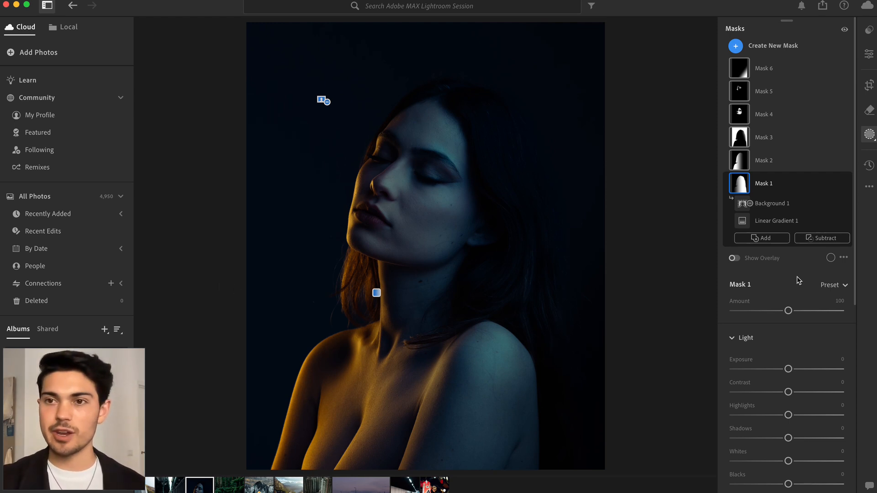
pyautogui.click(868, 134)
pyautogui.press('\\')
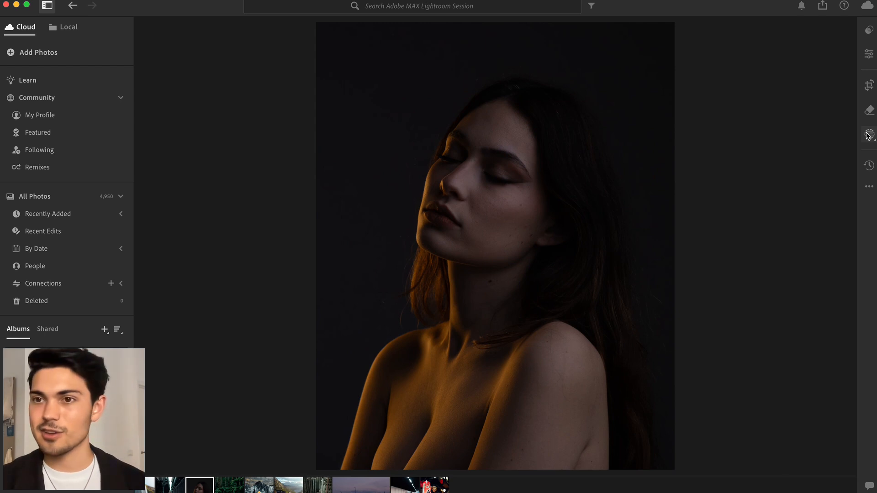
pyautogui.click(867, 134)
pyautogui.click(868, 135)
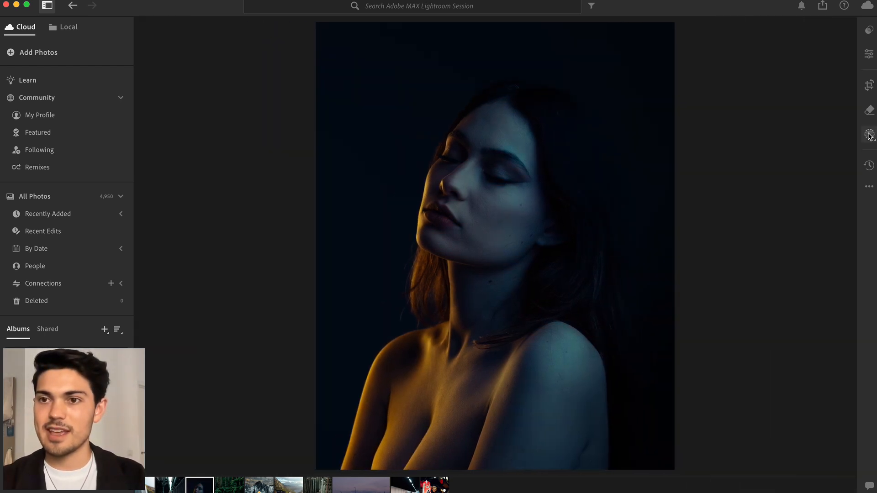
pyautogui.click(869, 136)
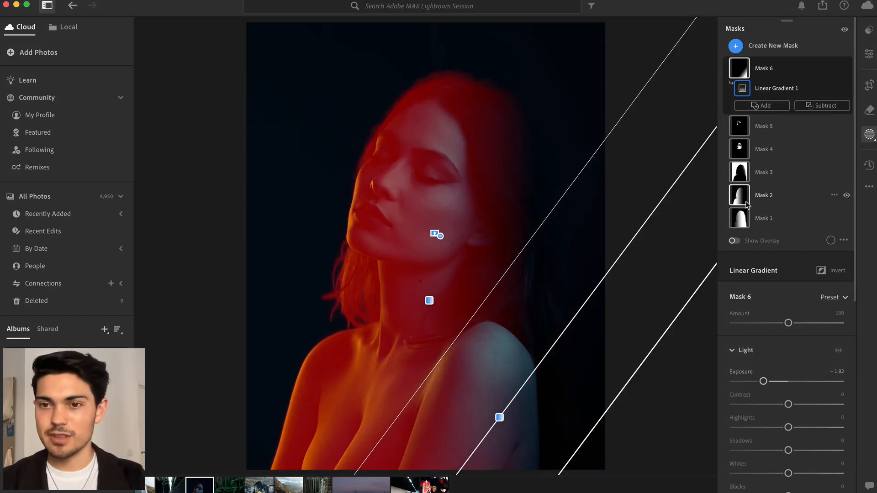
# Step: Select Mask 1 on the portrait and examine its light and color settings, including temp
pyautogui.click(741, 219)
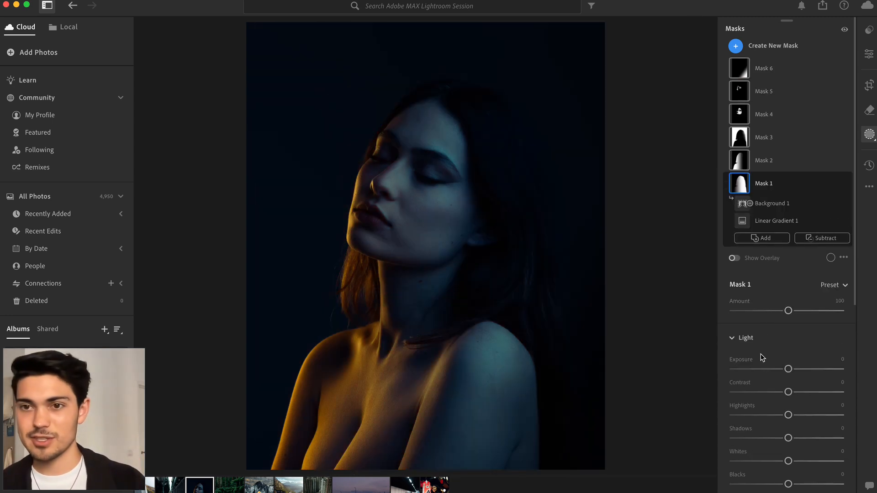
pyautogui.scroll(-5, 761, 366)
pyautogui.scroll(-1, 763, 367)
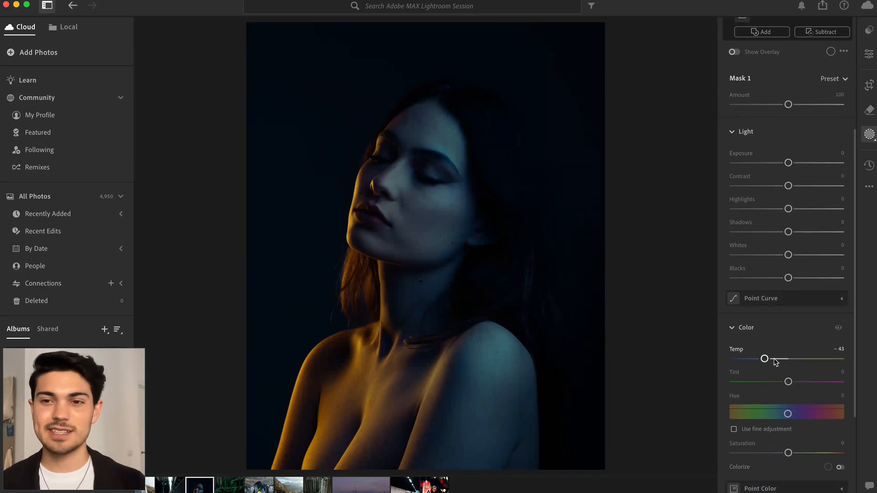
# Step: Select Mask 2 on the portrait and examine its coverage, contrast and temp settings
pyautogui.scroll(8, 773, 358)
pyautogui.click(743, 165)
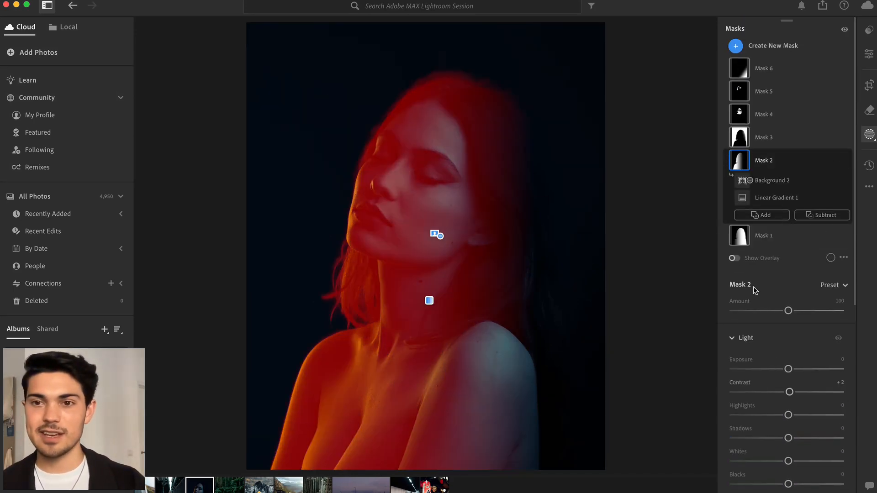
pyautogui.scroll(-1, 801, 422)
pyautogui.scroll(-7, 801, 423)
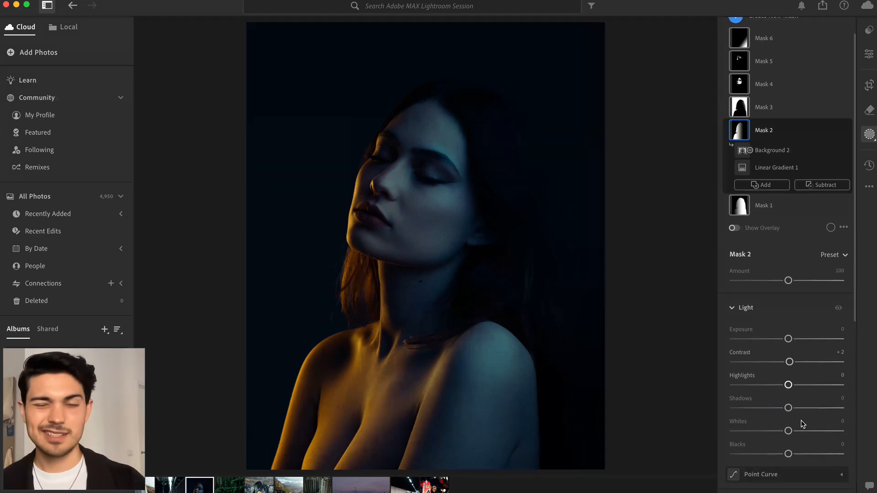
pyautogui.scroll(-1, 802, 426)
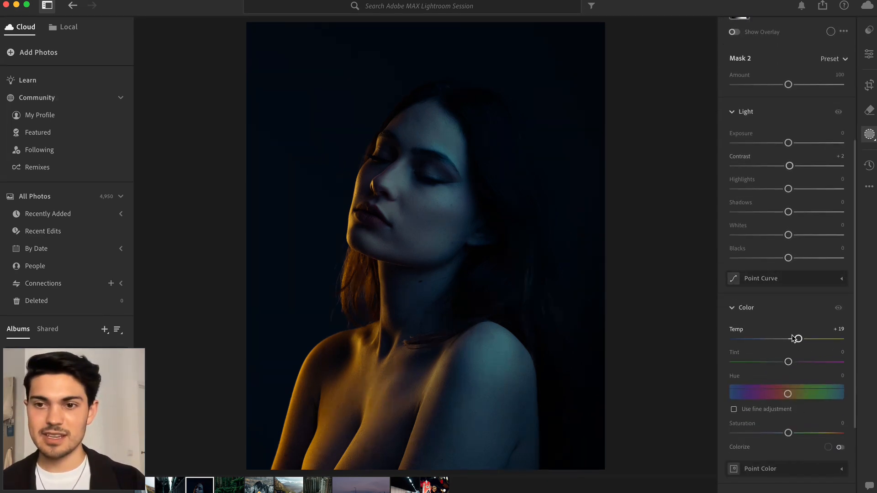
pyautogui.scroll(8, 799, 345)
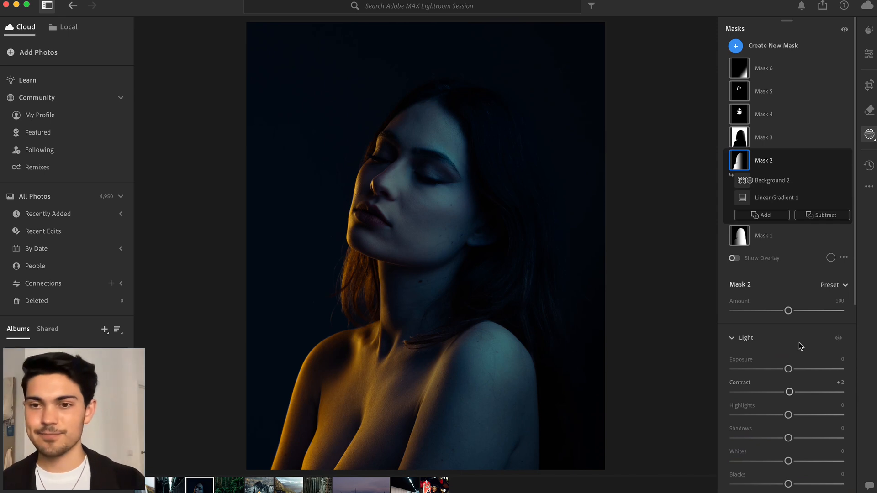
# Step: Select Mask 1 on the portrait and delete its subtracted Background 1 component
pyautogui.click(767, 235)
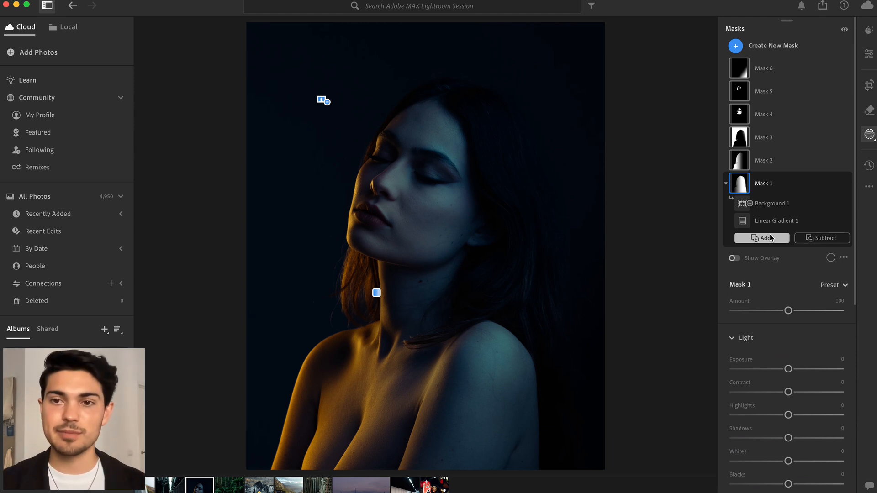
pyautogui.click(784, 204)
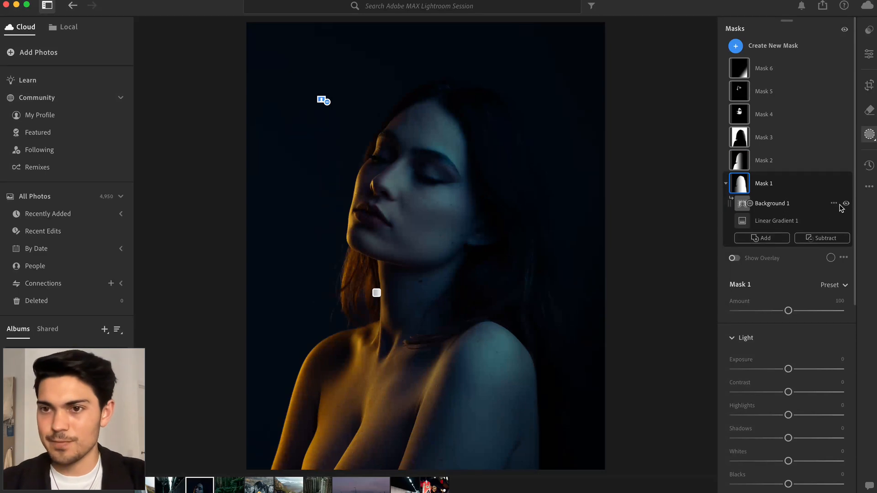
pyautogui.click(800, 206)
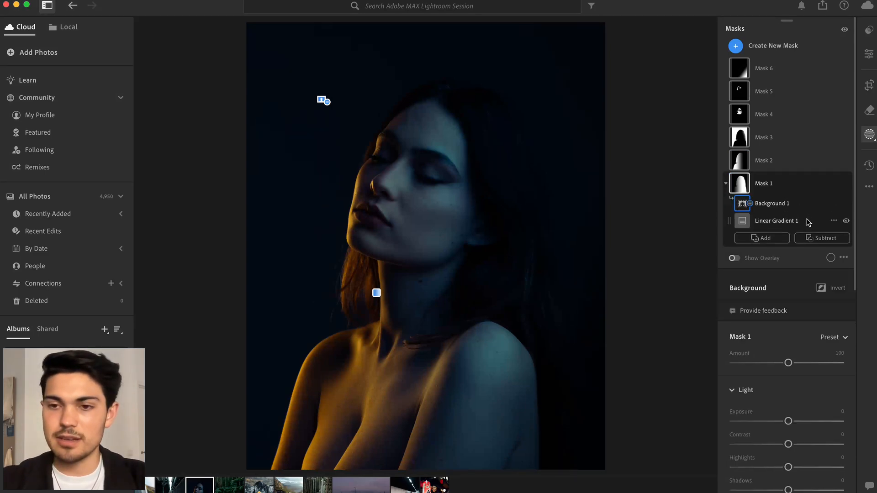
pyautogui.press('Delete')
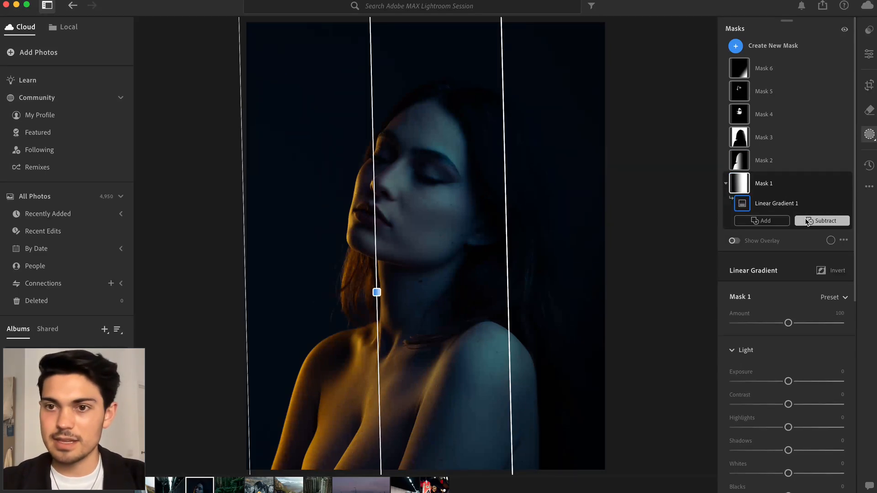
# Step: Subtract the background from Mask 1's linear gradient
pyautogui.click(768, 187)
pyautogui.click(761, 185)
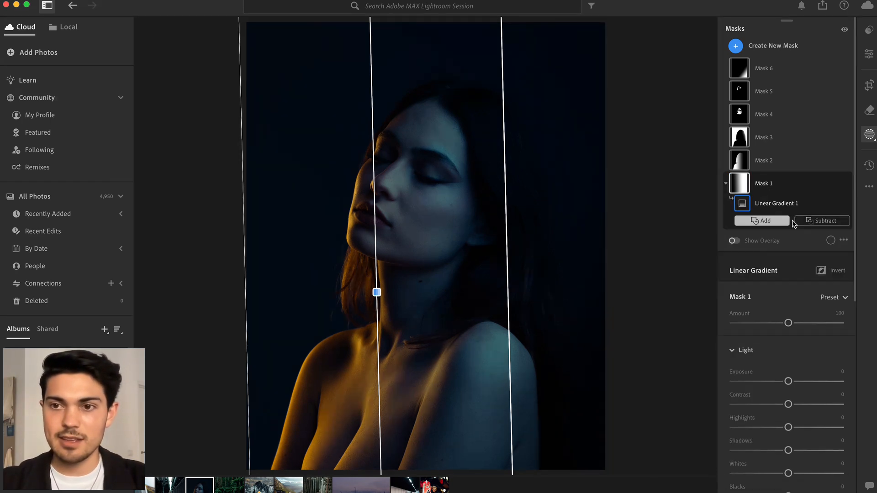
pyautogui.click(825, 223)
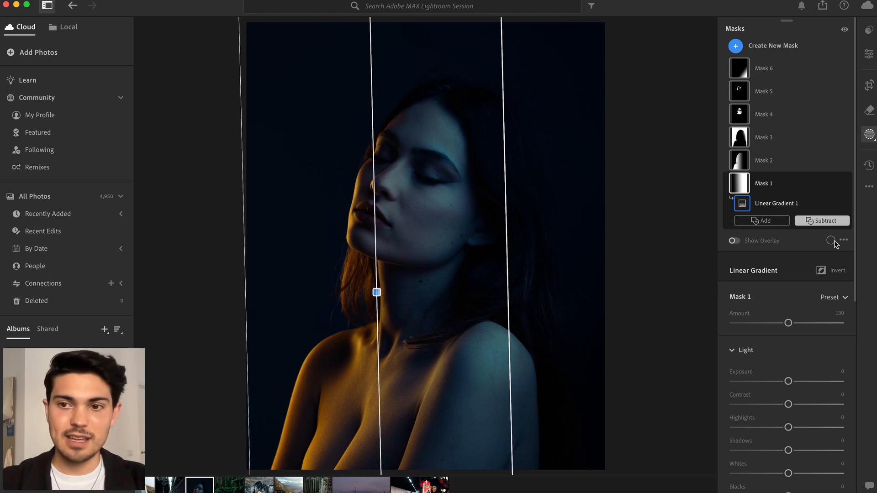
pyautogui.click(845, 262)
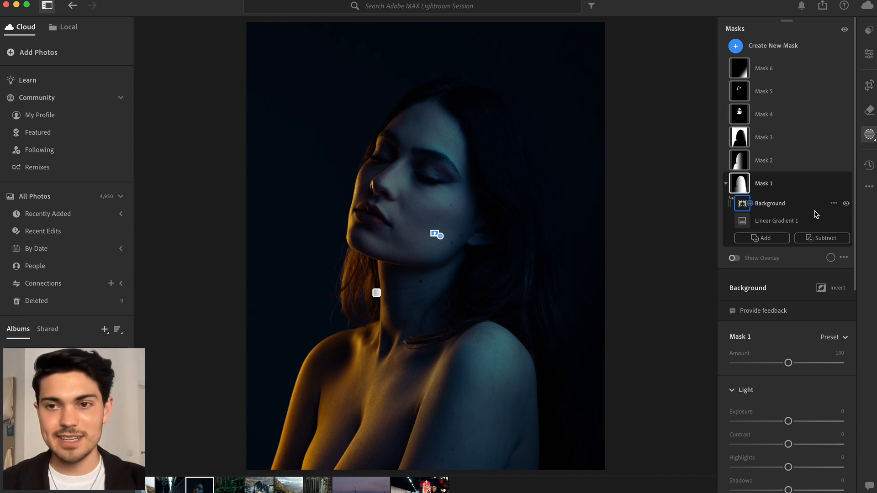
# Step: Select Mask 2 followed by Mask 3, and examine Mask 3's brush and background components, coverage and exposure
pyautogui.click(767, 164)
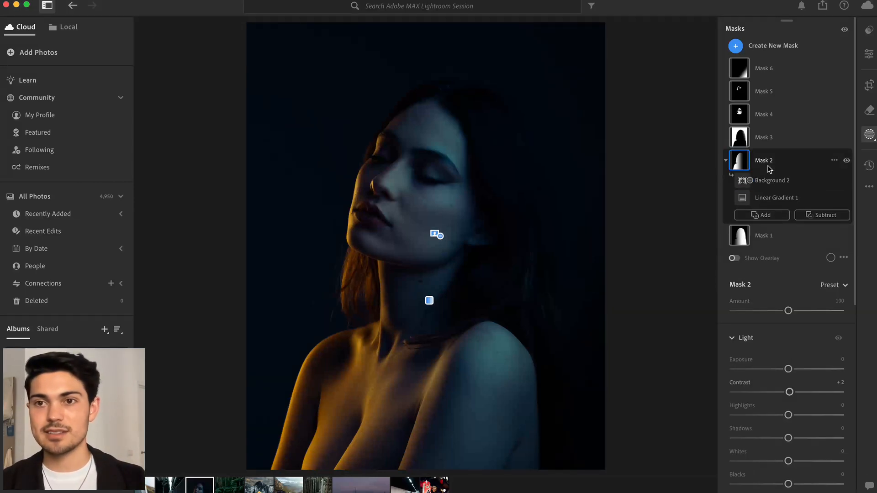
pyautogui.click(783, 139)
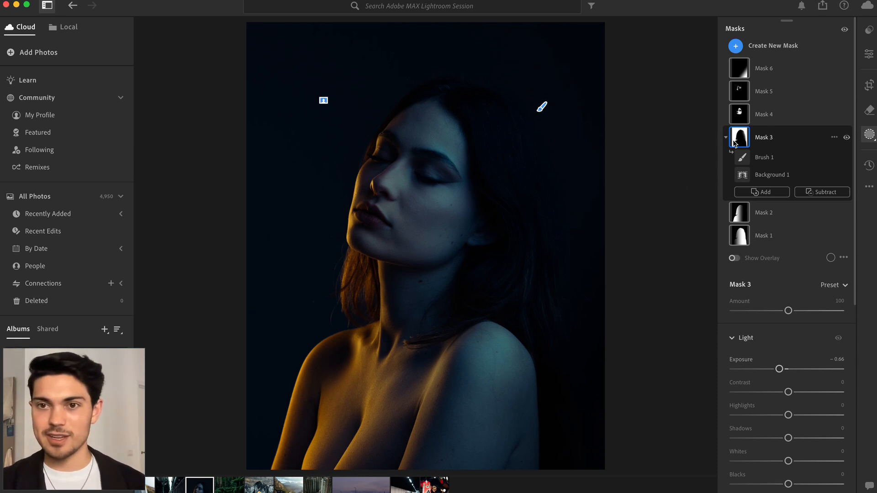
pyautogui.moveTo(740, 143)
# Step: Select Mask 4 and examine its brushed facial skin area and its texture and clarity settings
pyautogui.click(743, 117)
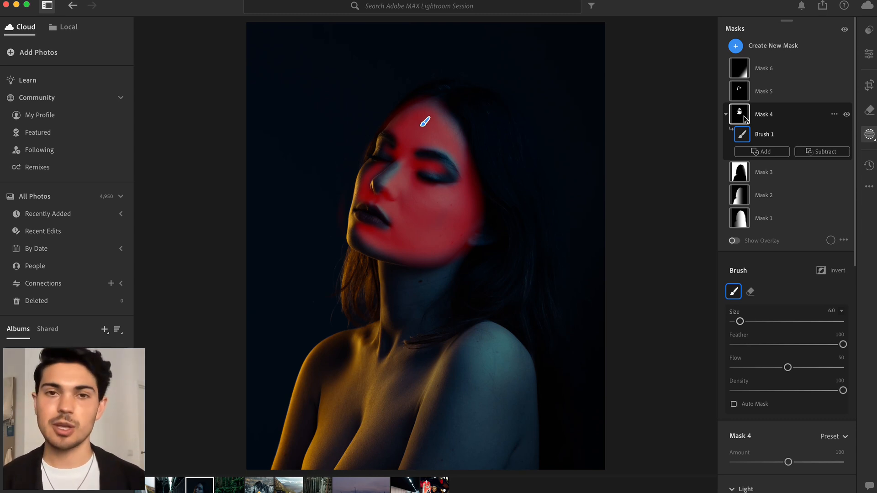
pyautogui.scroll(-10, 824, 366)
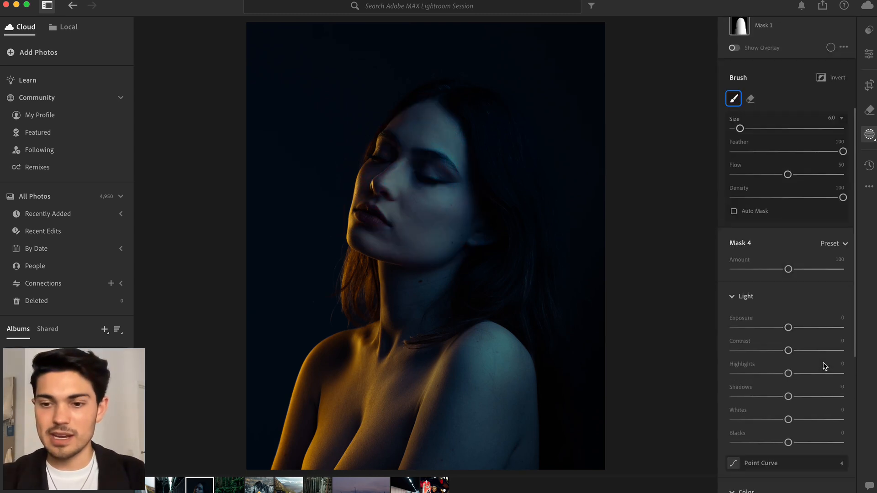
pyautogui.scroll(-5, 824, 367)
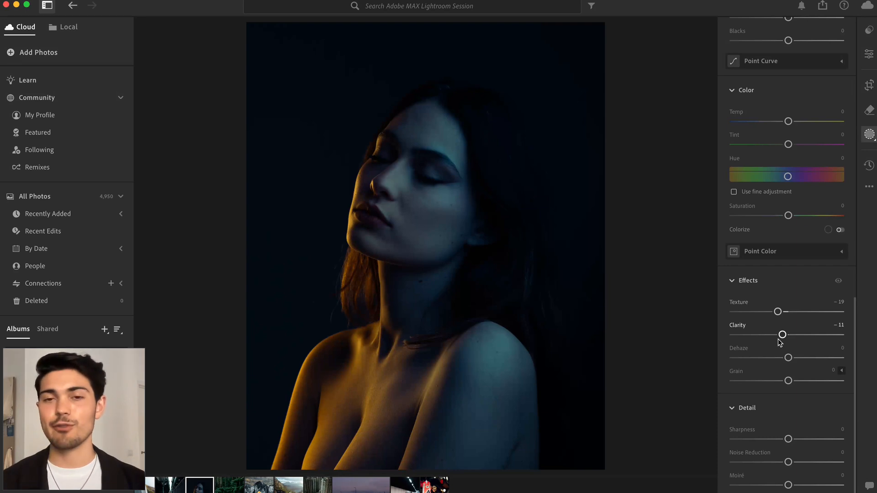
pyautogui.scroll(15, 777, 339)
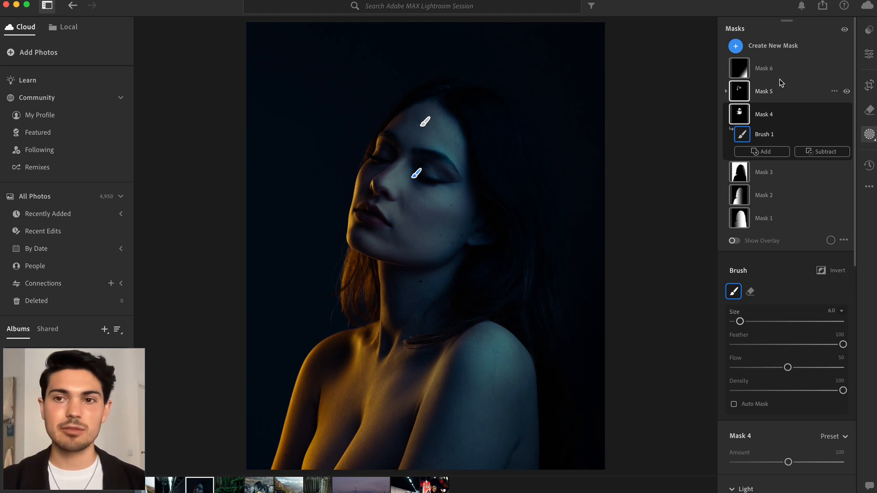
pyautogui.moveTo(740, 117)
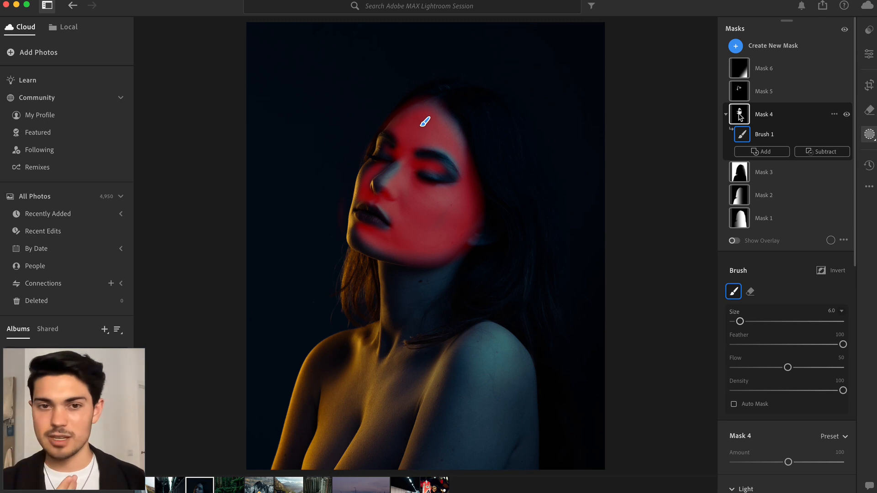
# Step: Select Mask 5 and examine its brushed facial features and its contrast, clarity and sharpness settings
pyautogui.click(766, 90)
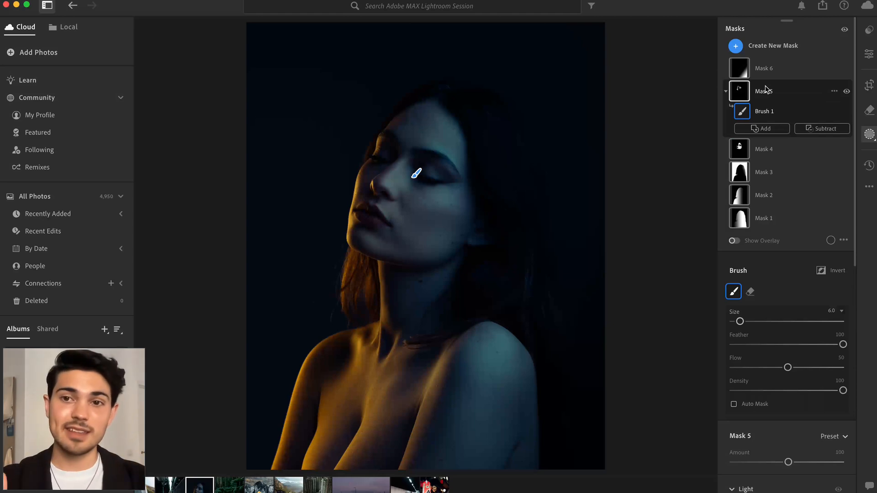
pyautogui.moveTo(416, 173)
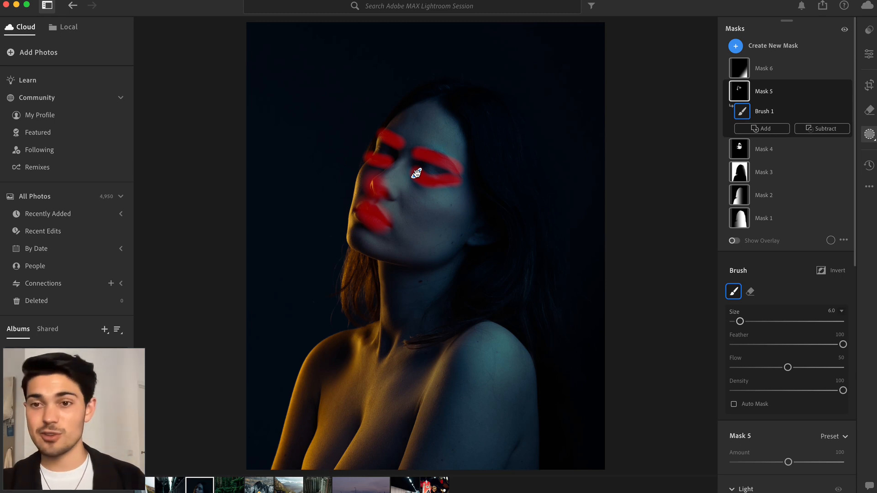
pyautogui.scroll(-3, 792, 190)
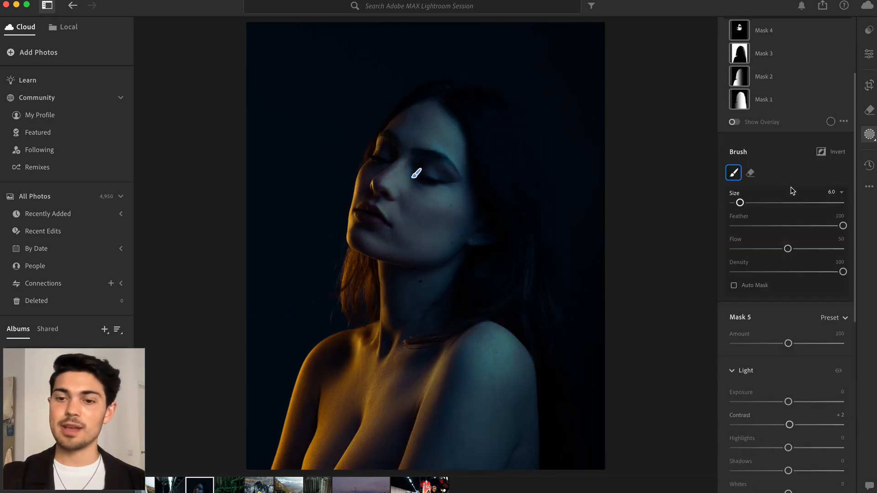
pyautogui.scroll(-6, 791, 191)
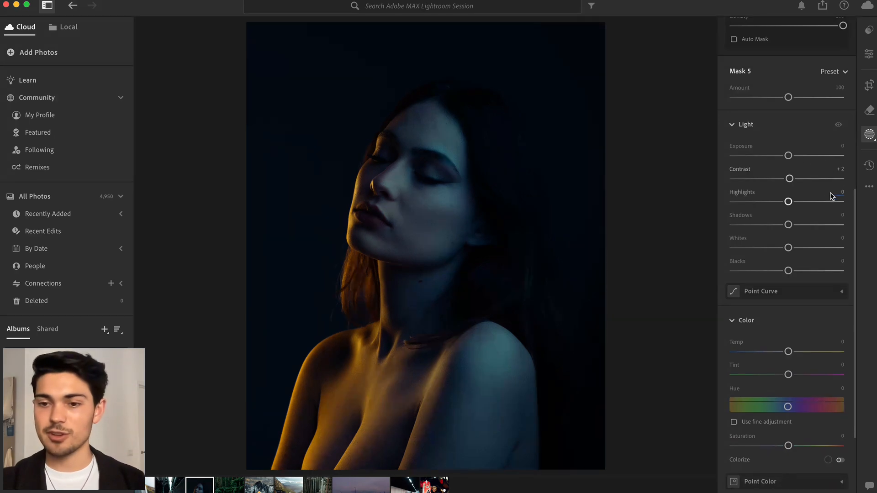
pyautogui.scroll(-5, 829, 193)
pyautogui.scroll(-1, 830, 193)
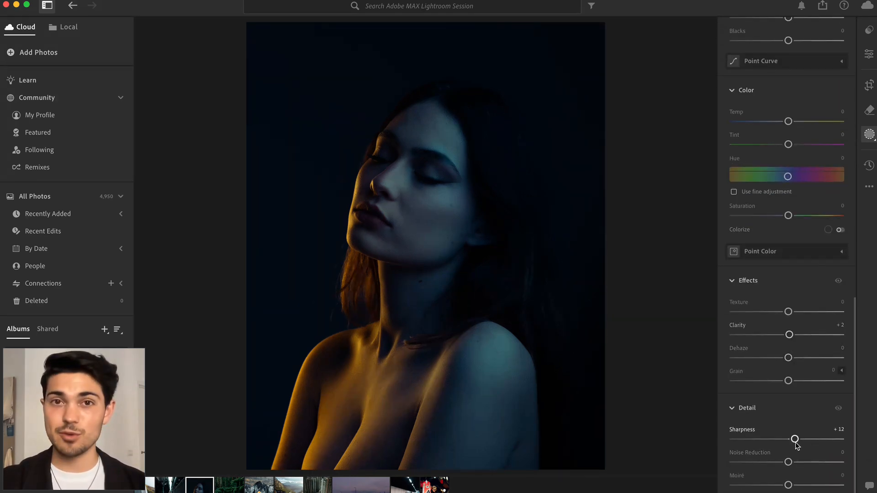
pyautogui.scroll(15, 795, 445)
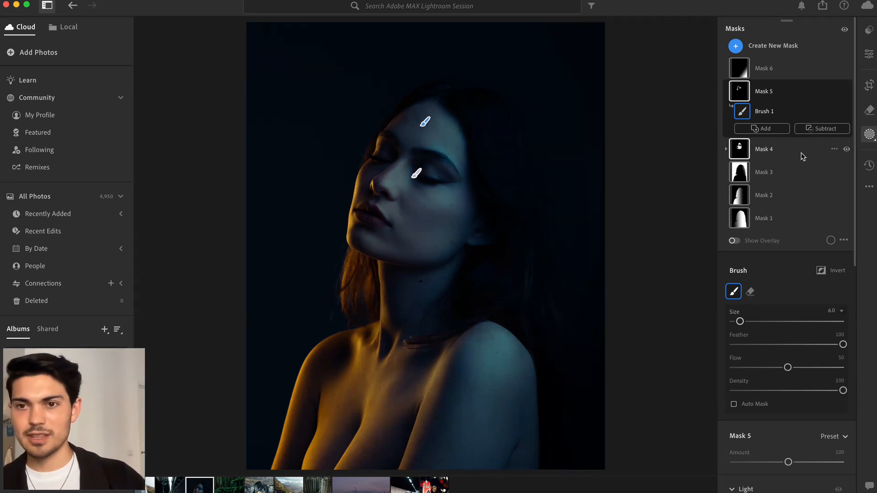
# Step: Select Mask 6 and compare the portrait with that linear gradient hidden and shown
pyautogui.click(790, 68)
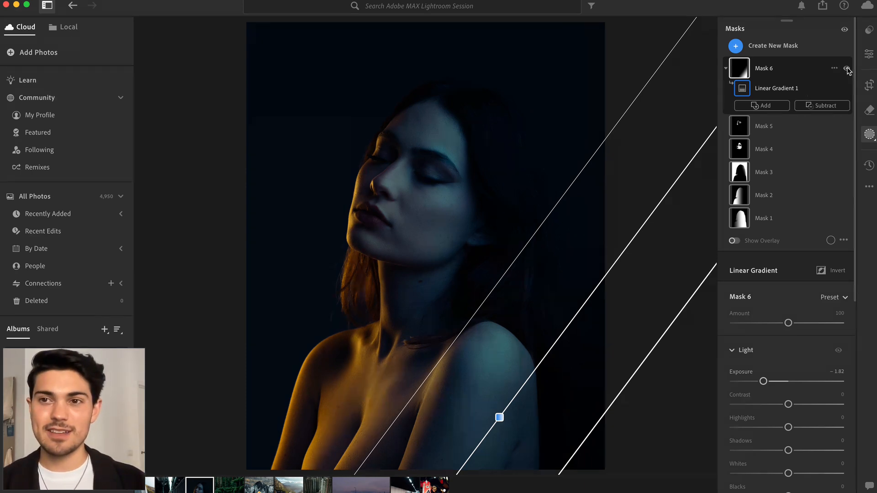
pyautogui.click(846, 69)
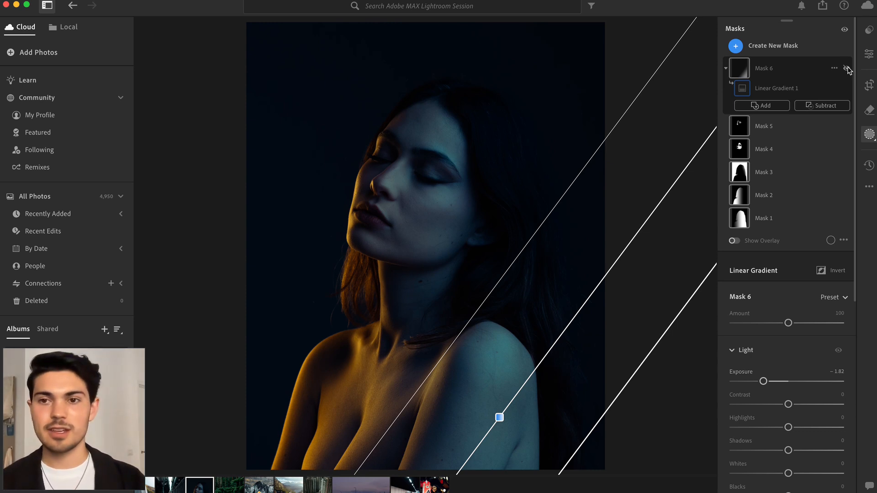
pyautogui.click(846, 69)
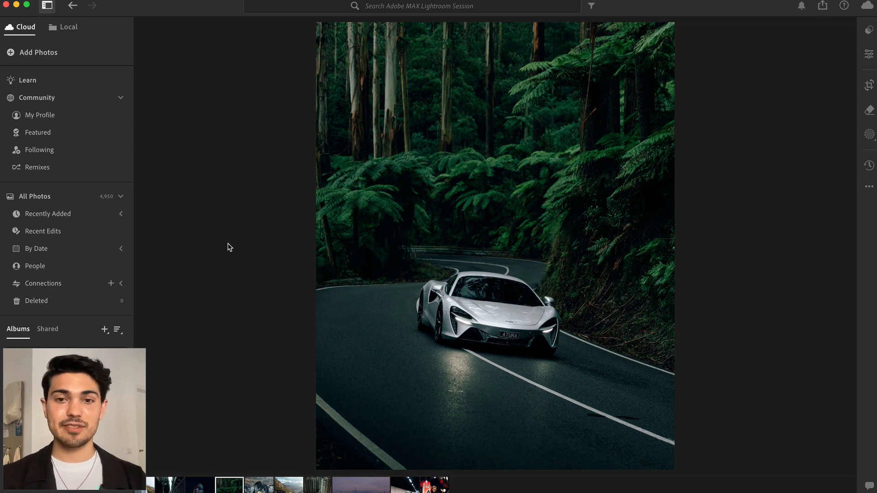
# Step: Compare the forest car photo's edit with the original, and open its masks
pyautogui.press('\\')
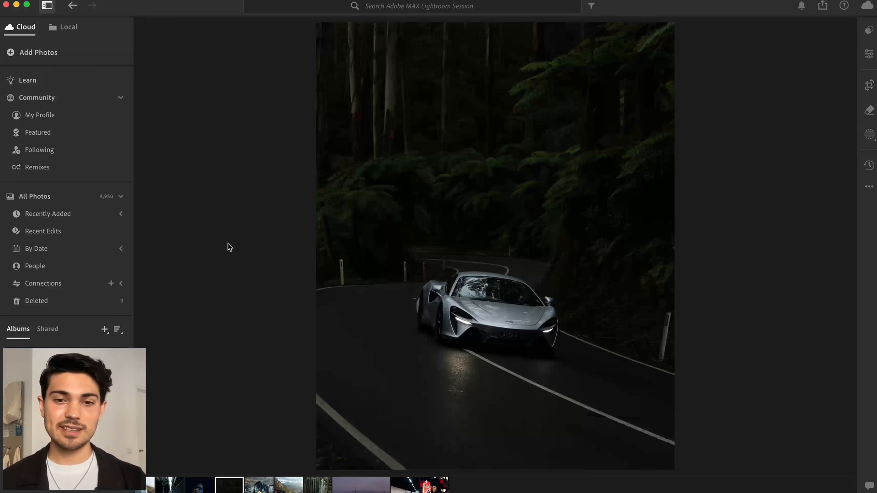
pyautogui.press('\\')
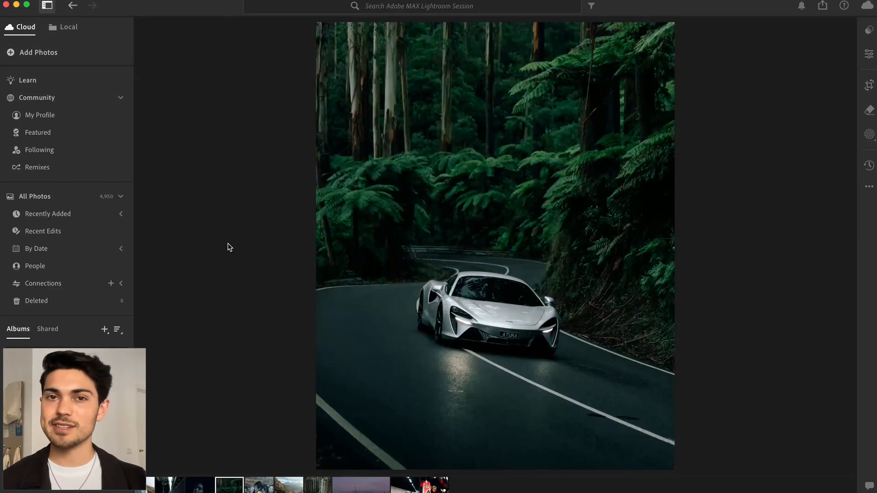
pyautogui.click(867, 141)
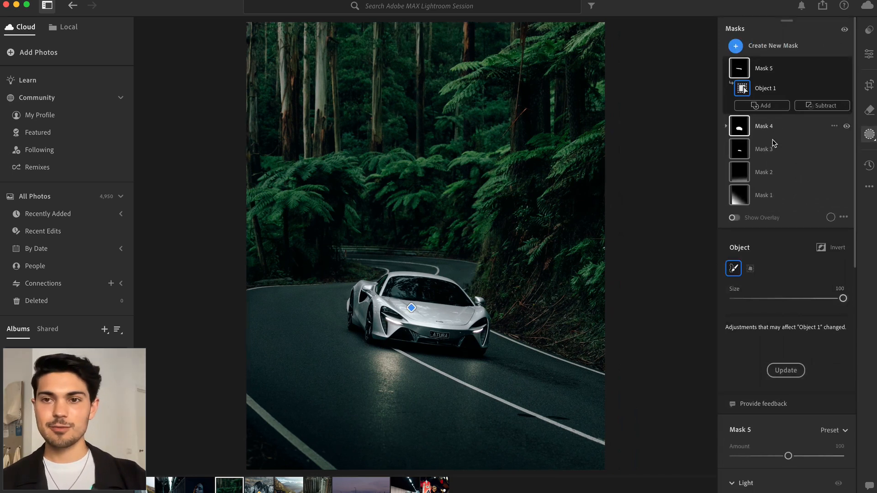
# Step: Select Mask 1 on the car photo, examine its exposure, and preview the areas covered by the masks
pyautogui.click(763, 195)
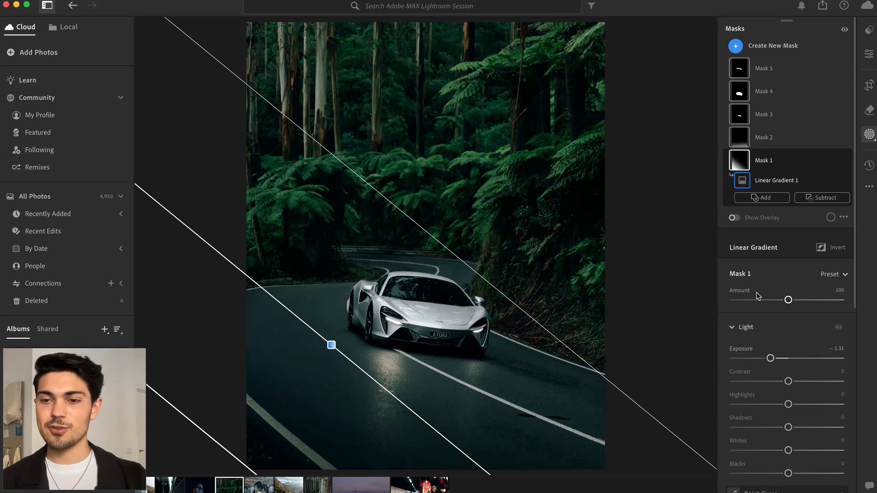
pyautogui.scroll(-1, 748, 311)
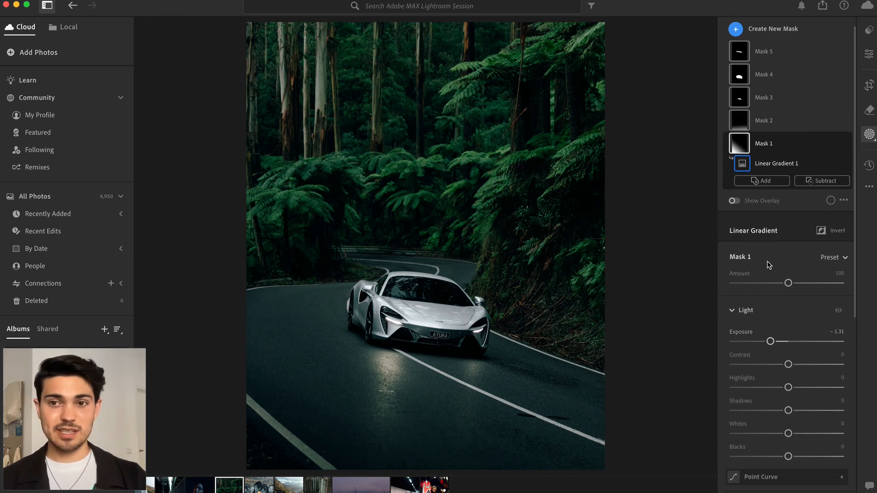
pyautogui.moveTo(744, 148)
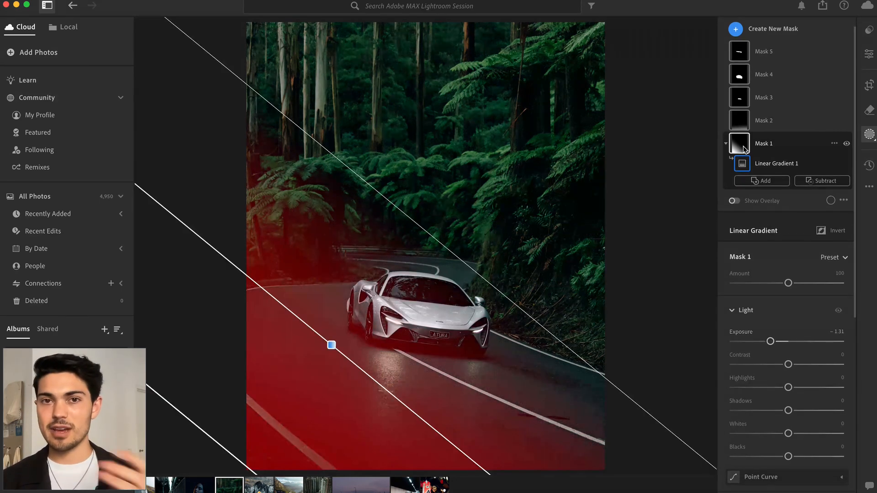
pyautogui.scroll(1, 744, 148)
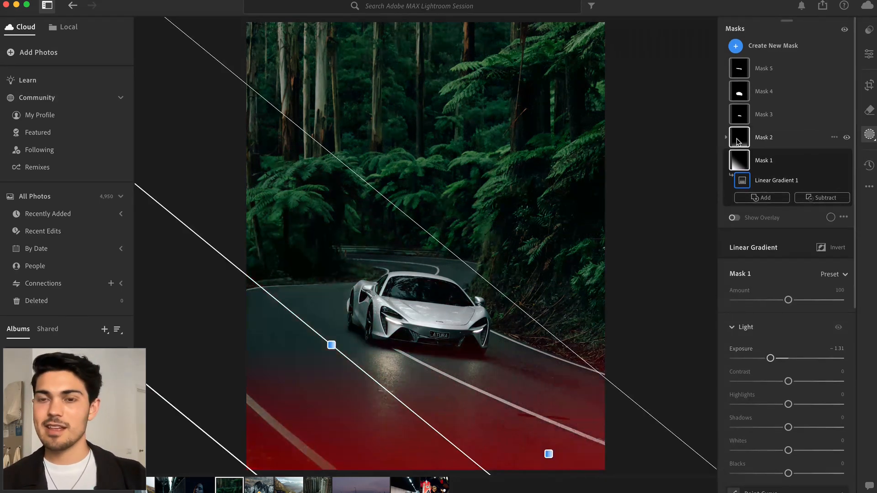
pyautogui.moveTo(741, 120)
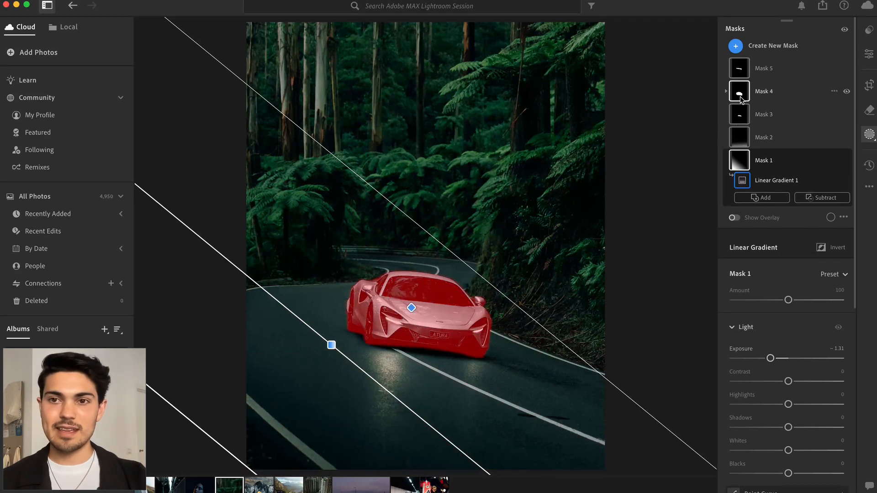
# Step: Try a new object mask painted over the white car with a brush size of 19, and delete its selection
pyautogui.click(741, 99)
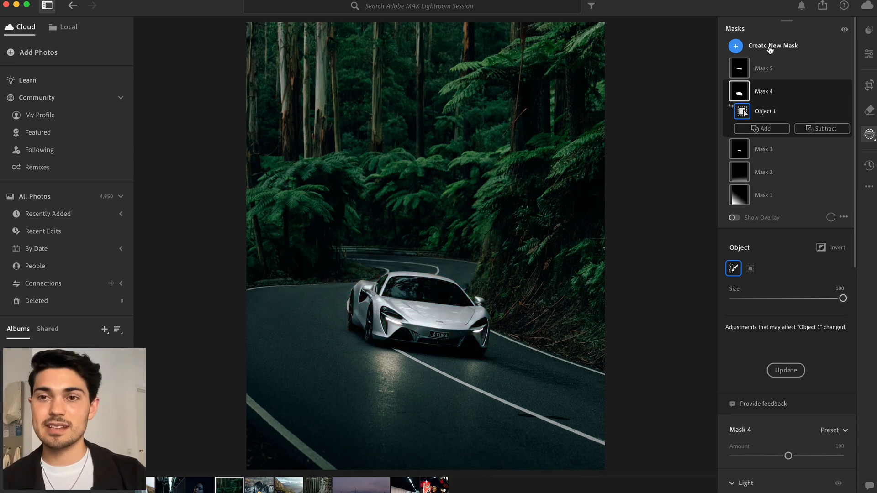
pyautogui.click(773, 130)
pyautogui.scroll(-5, 425, 295)
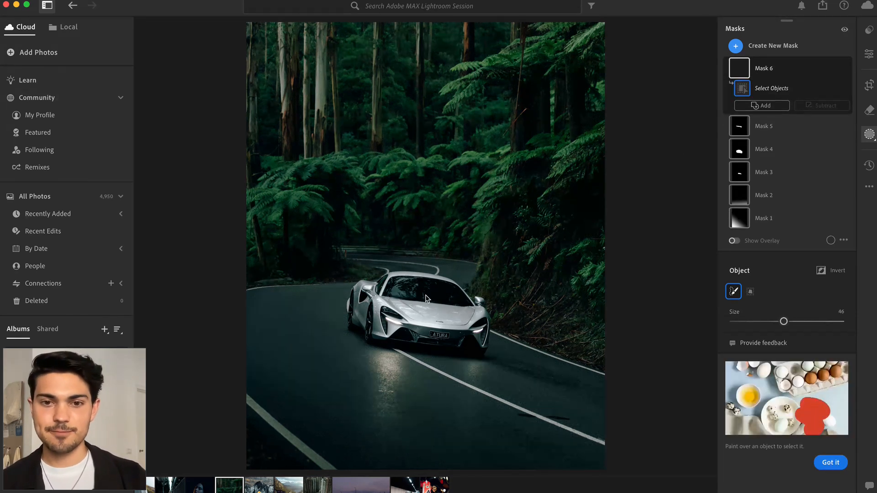
pyautogui.scroll(-3, 425, 298)
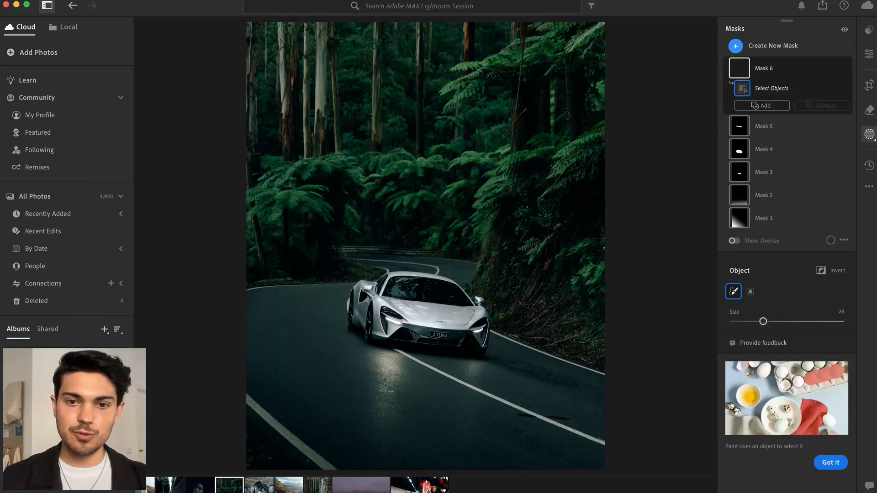
pyautogui.scroll(-2, 425, 298)
pyautogui.moveTo(472, 318)
pyautogui.mouseDown()
pyautogui.moveTo(444, 295)
pyautogui.moveTo(383, 289)
pyautogui.moveTo(364, 296)
pyautogui.moveTo(360, 317)
pyautogui.moveTo(368, 328)
pyautogui.moveTo(460, 338)
pyautogui.moveTo(473, 335)
pyautogui.moveTo(474, 315)
pyautogui.mouseUp()
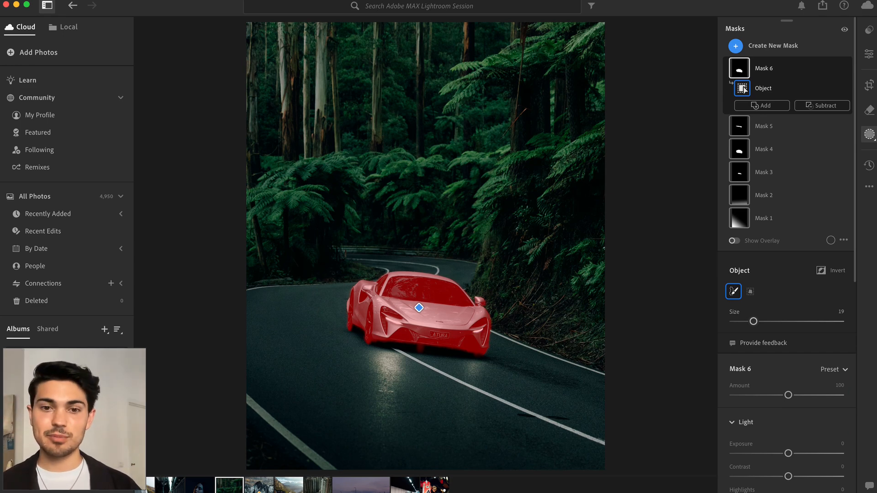
pyautogui.press('BackSpace')
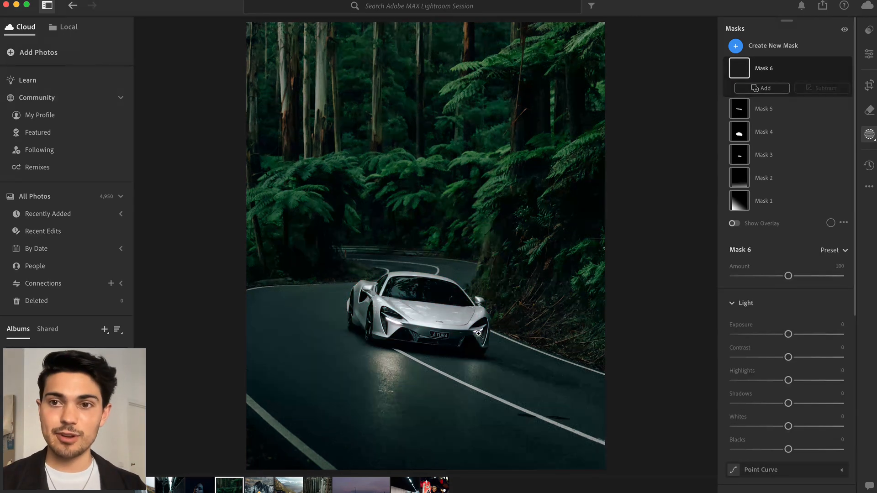
# Step: Select Mask 4 on the car and examine its exposure, temperature, effects and detail settings
pyautogui.click(743, 135)
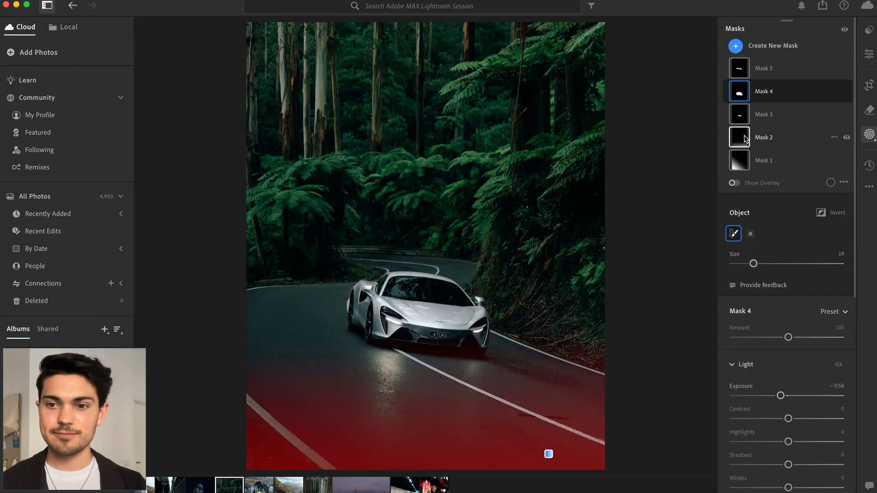
pyautogui.scroll(-5, 785, 310)
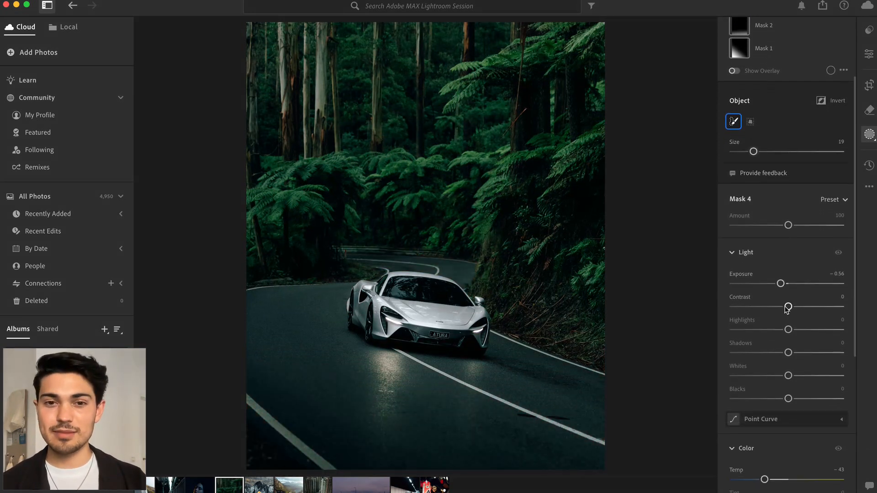
pyautogui.press('\\')
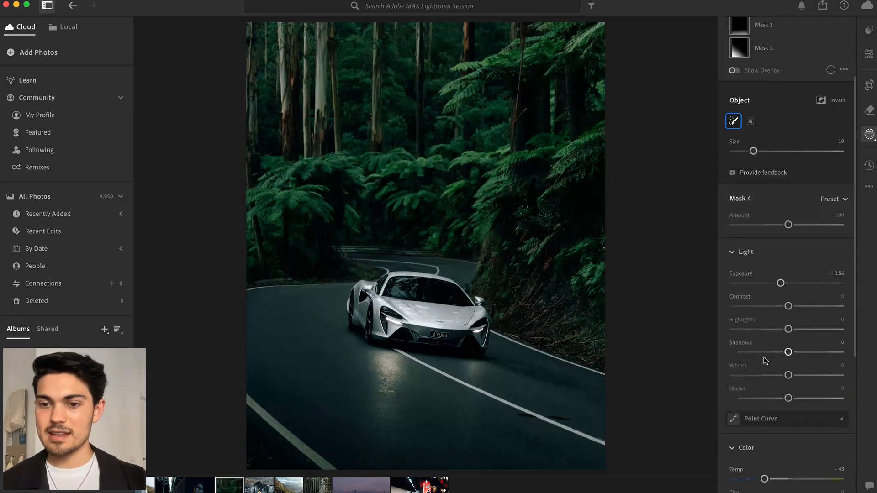
pyautogui.scroll(-2, 776, 356)
pyautogui.scroll(-8, 774, 397)
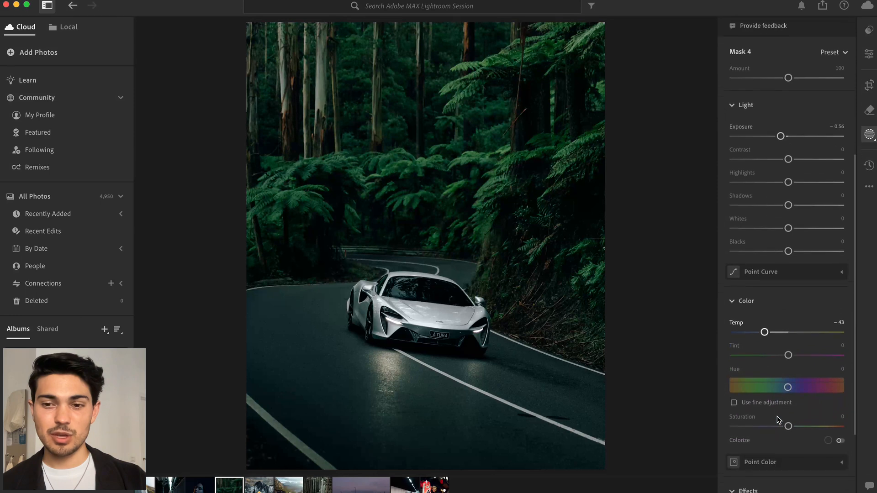
pyautogui.scroll(-3, 778, 419)
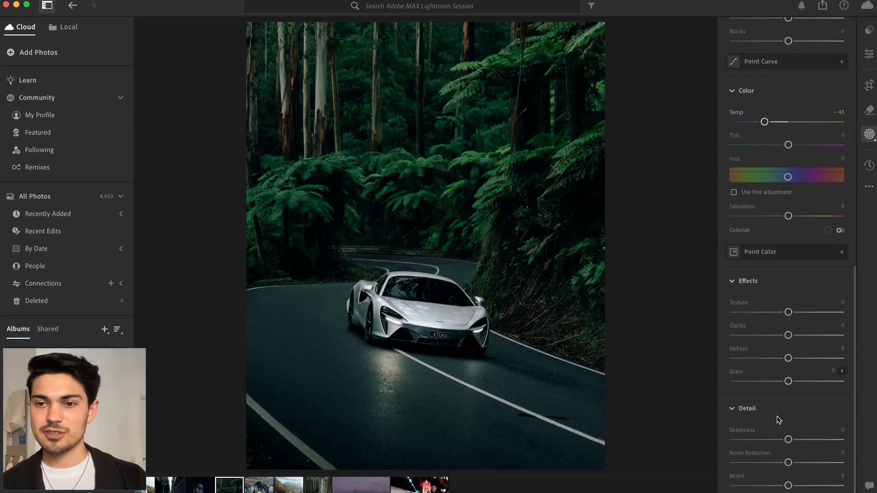
pyautogui.scroll(10, 779, 419)
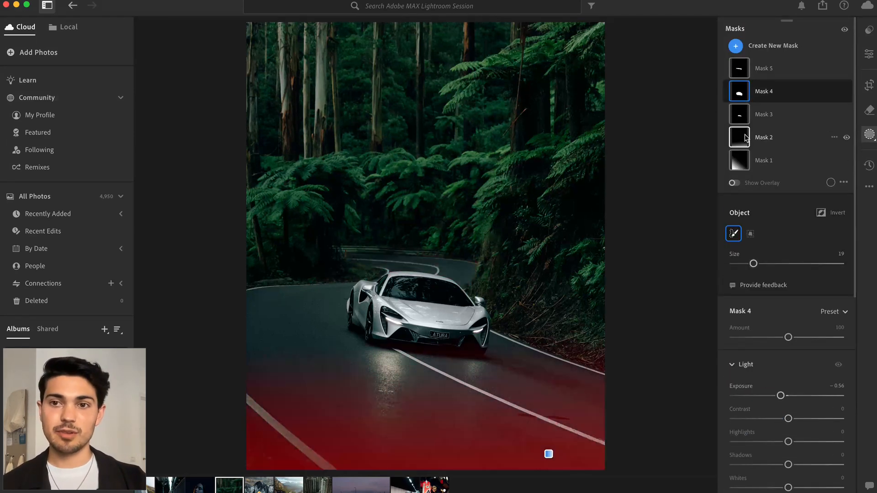
# Step: Select Mask 3, examine its brush exposure and highlights, and compare the windshield with the mask hidden and shown
pyautogui.click(739, 120)
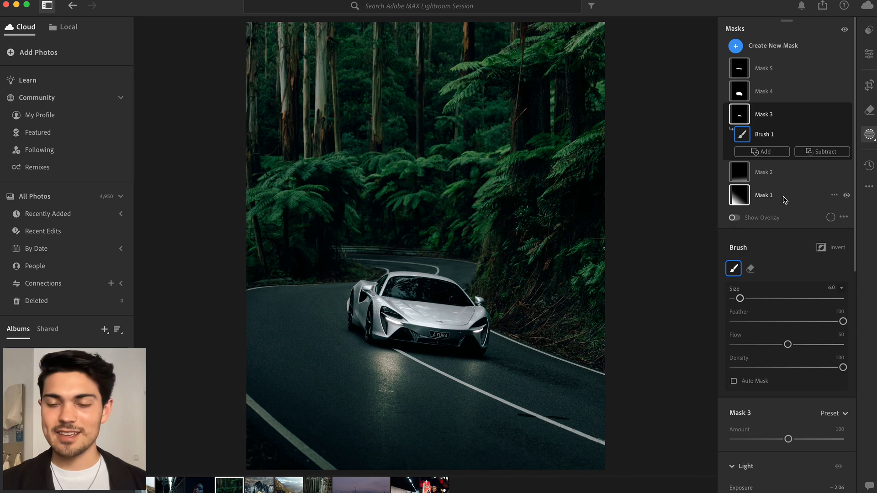
pyautogui.scroll(-5, 785, 200)
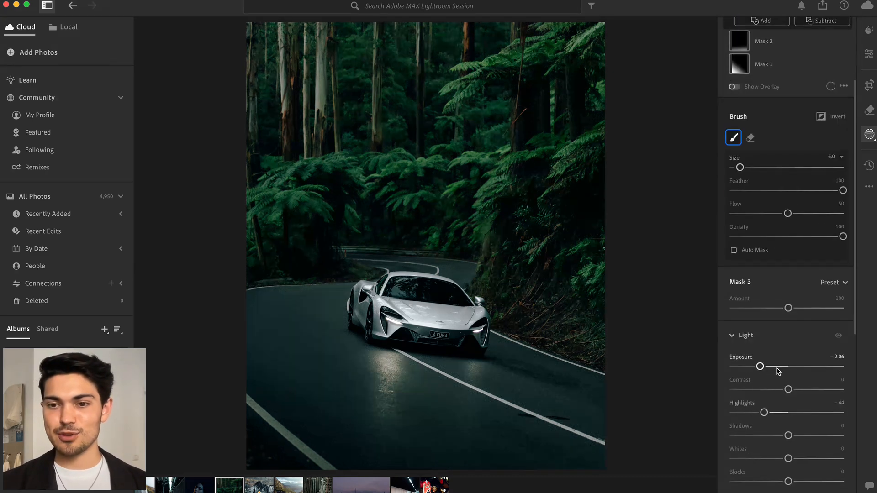
pyautogui.scroll(5, 772, 397)
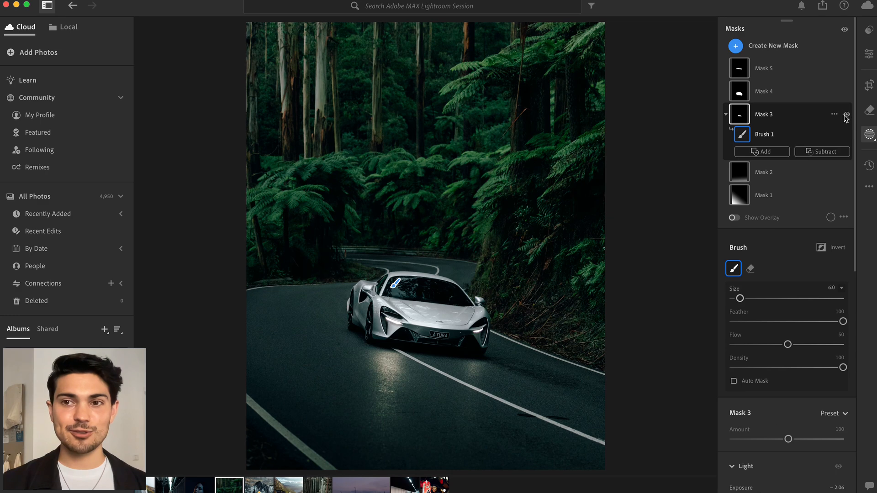
pyautogui.click(845, 115)
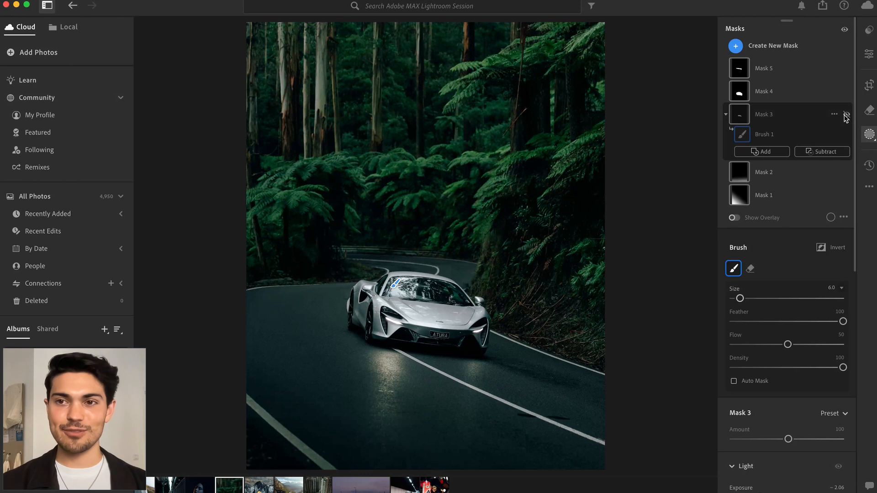
pyautogui.click(845, 115)
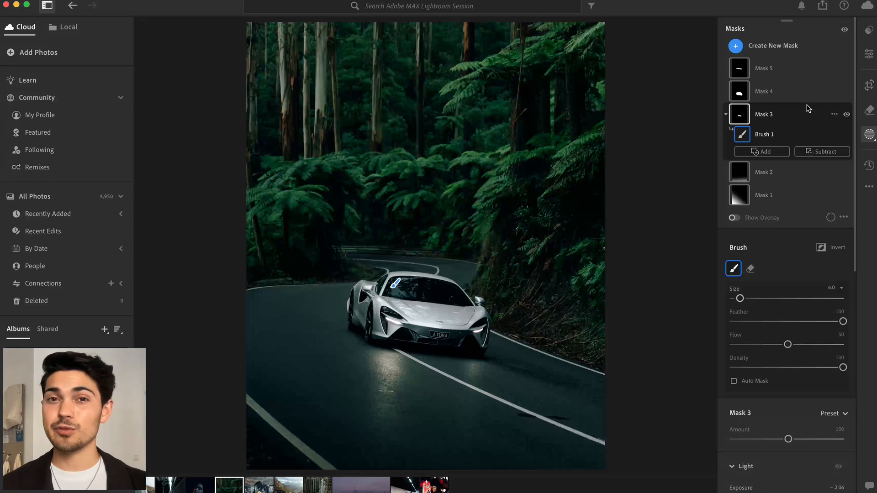
# Step: Open the removal tools, review Heal, Clone and Red Eye, and return to Remove with a brush size of 8
pyautogui.click(865, 111)
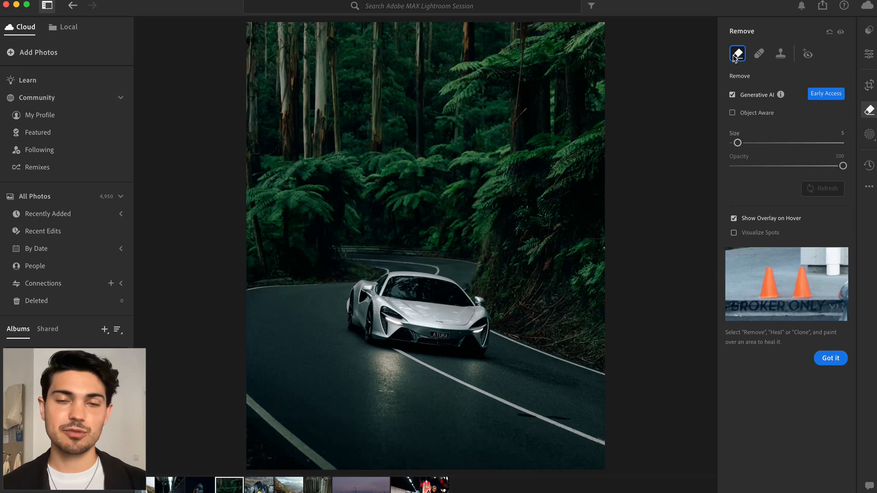
pyautogui.click(760, 55)
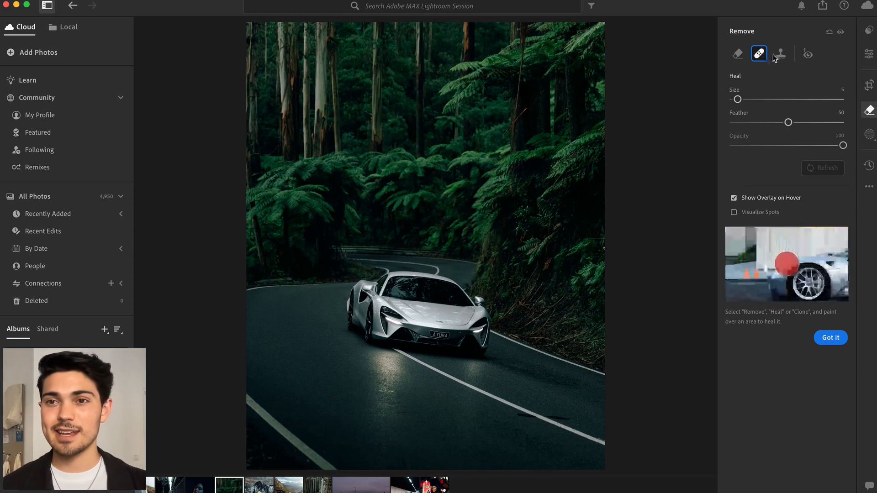
pyautogui.click(780, 54)
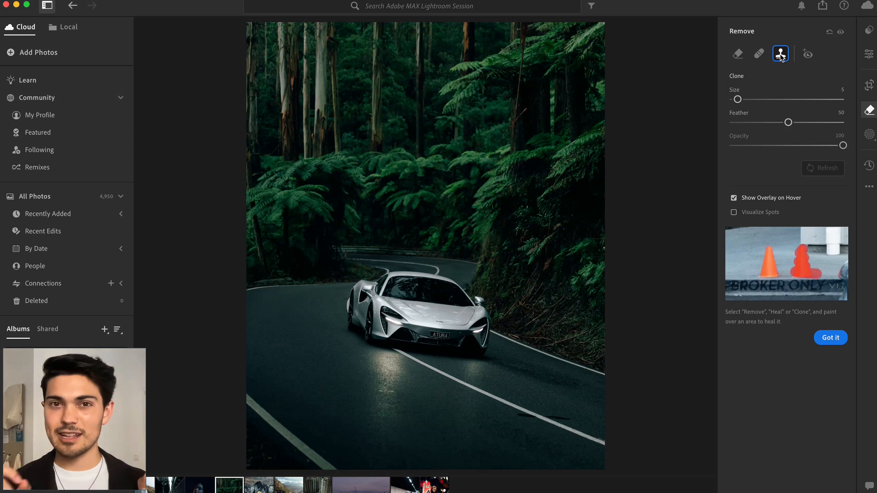
pyautogui.click(806, 54)
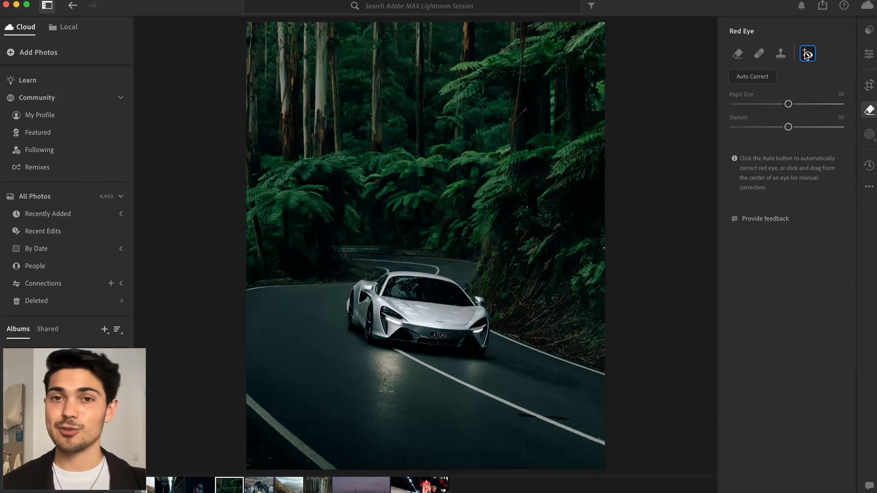
pyautogui.click(737, 53)
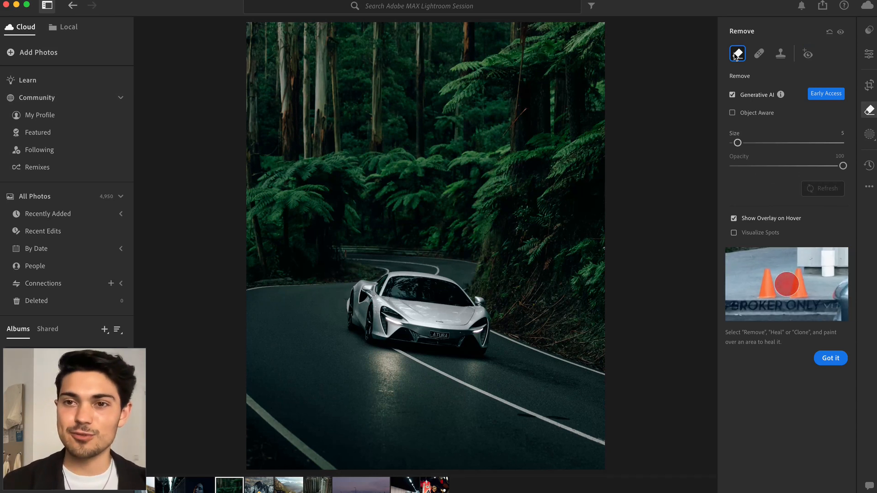
pyautogui.press(']')
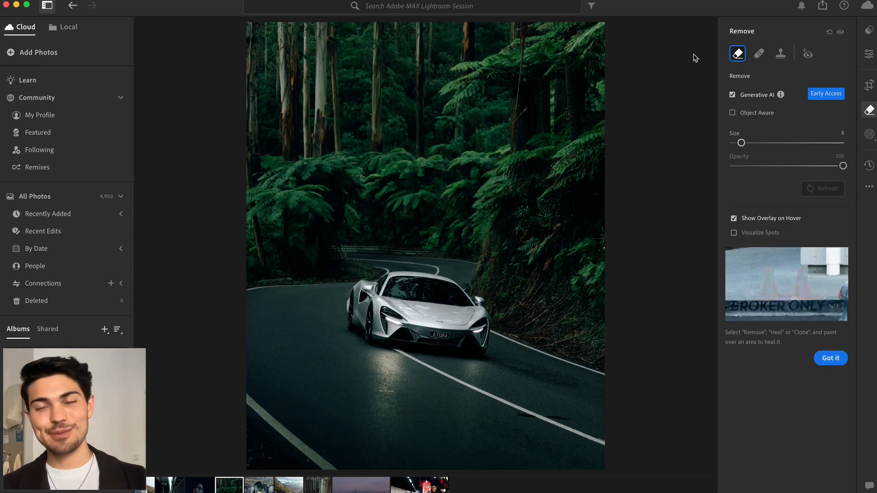
# Step: Compare the roadside in the car photo with the existing object removals hidden and shown
pyautogui.click(841, 33)
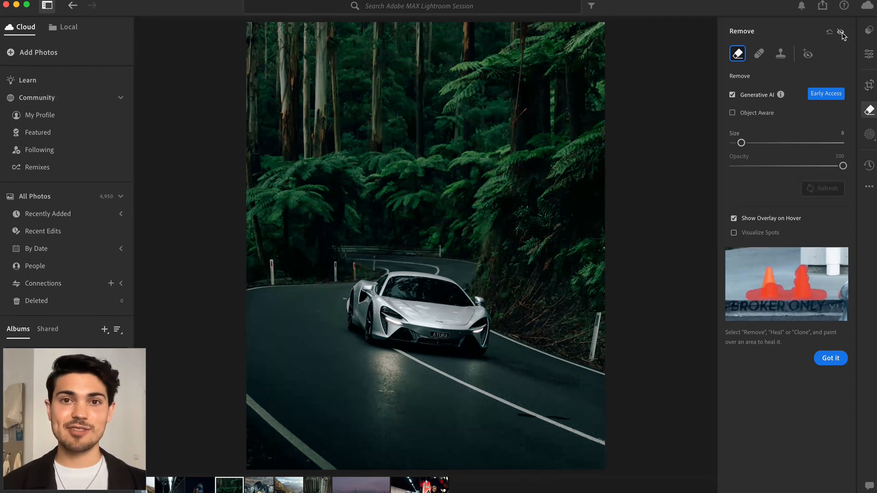
pyautogui.click(841, 33)
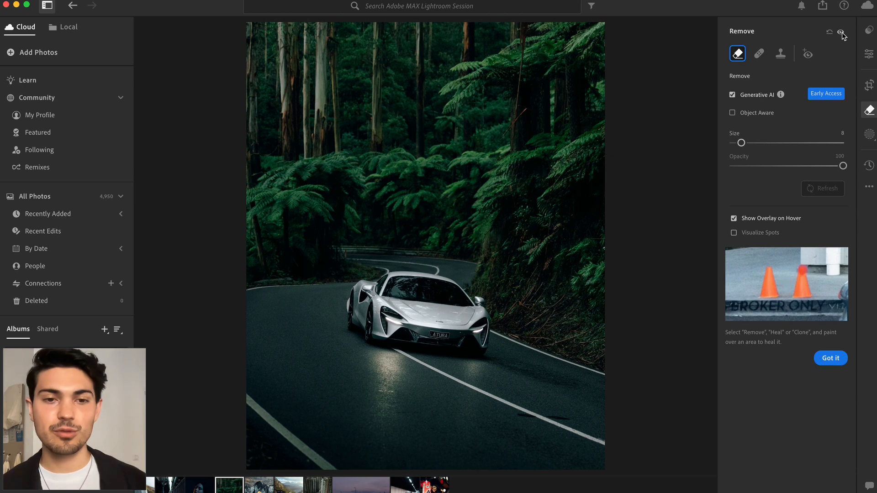
pyautogui.click(841, 32)
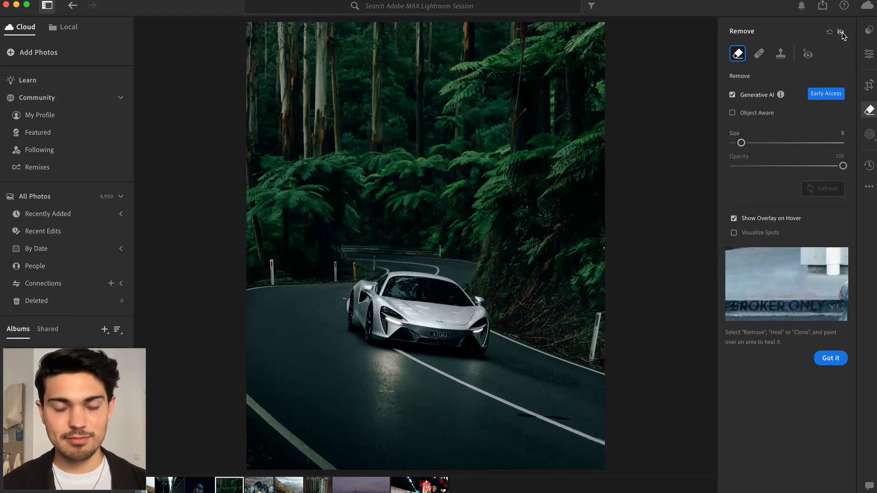
pyautogui.click(841, 33)
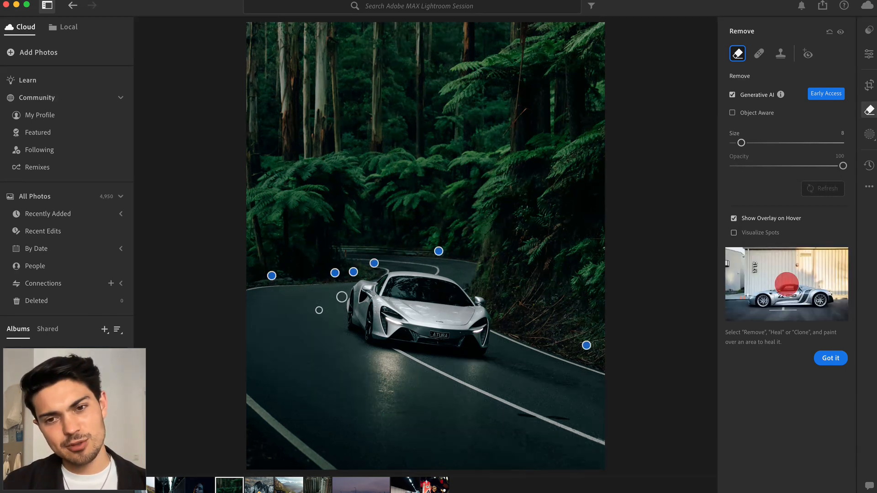
# Step: Remove the dark mark across the white road line in front of the car with generative Remove, and compare before and after
pyautogui.moveTo(519, 415); pyautogui.dragTo(571, 418)
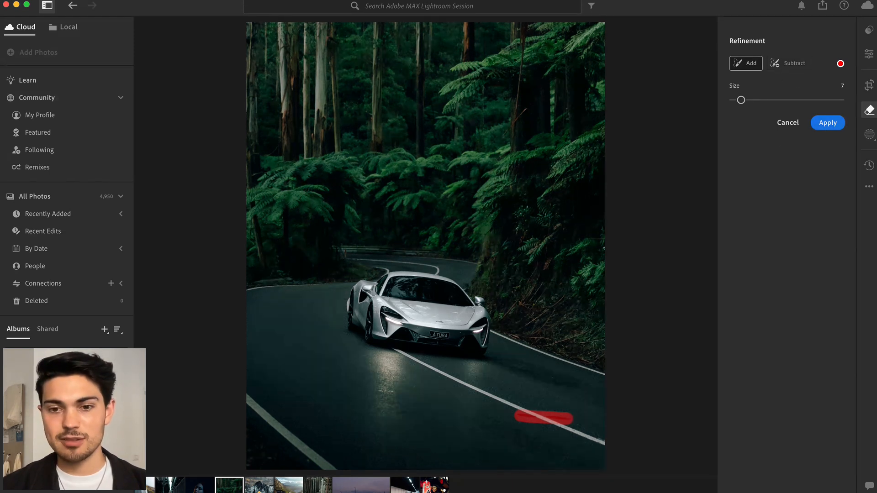
pyautogui.click(840, 128)
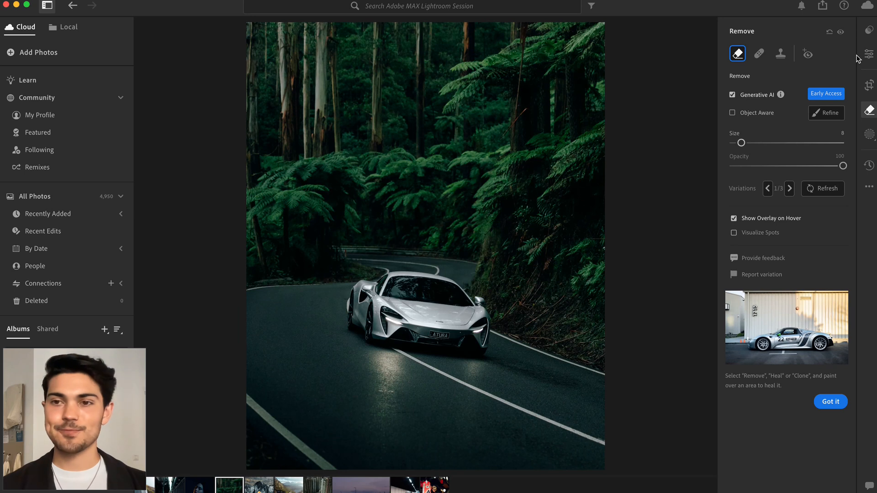
pyautogui.click(841, 32)
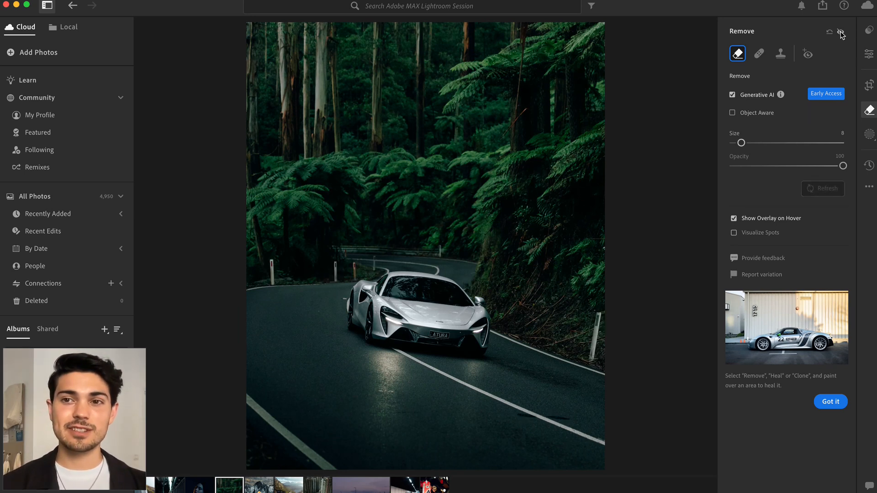
pyautogui.click(840, 33)
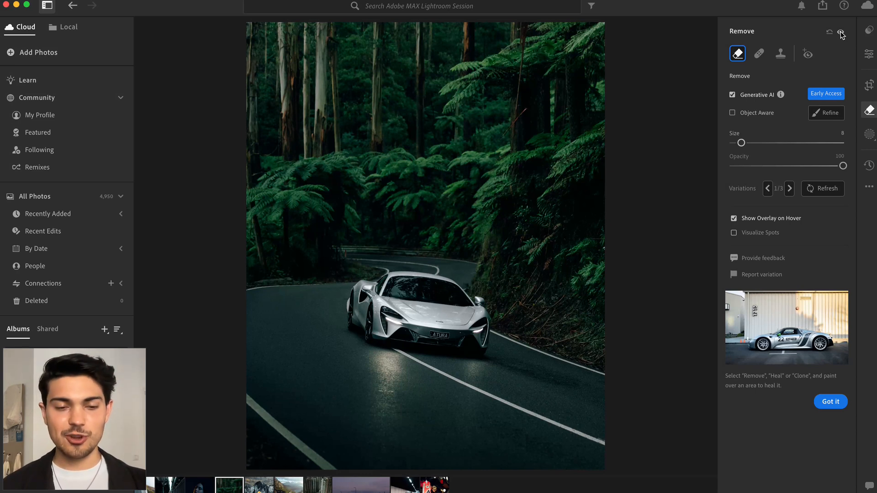
# Step: Open the dark blue-and-orange portrait, choose the Heal tool, and examine the healed skin spots on the face close up
pyautogui.click(197, 485)
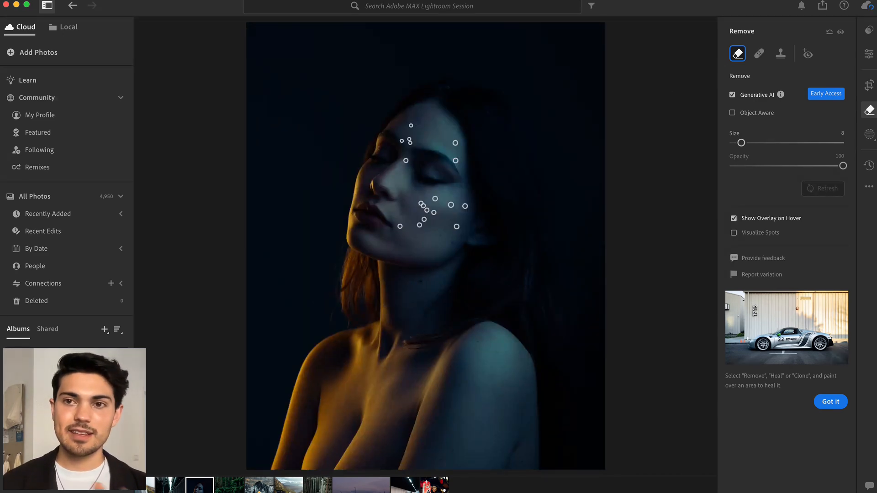
pyautogui.click(759, 53)
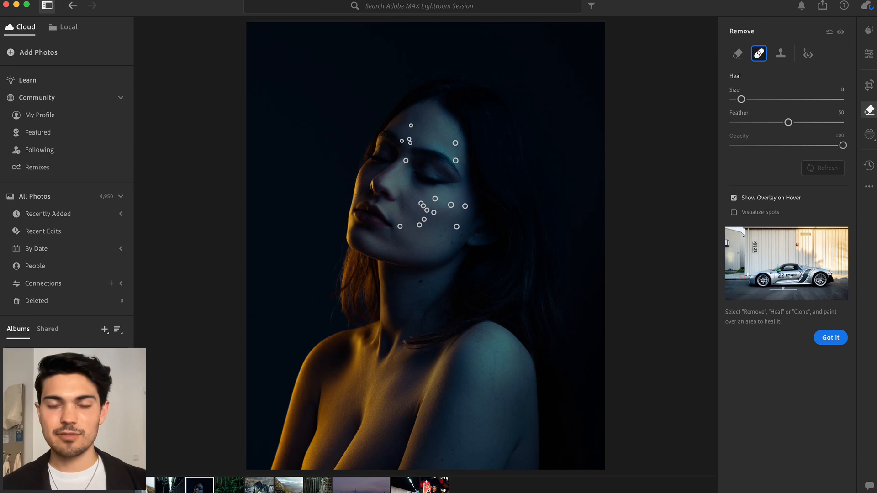
pyautogui.click(869, 110)
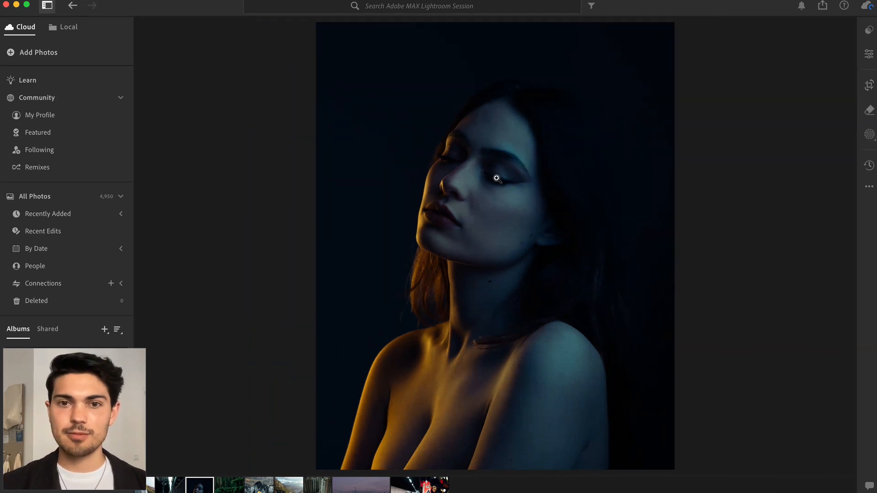
pyautogui.click(507, 175)
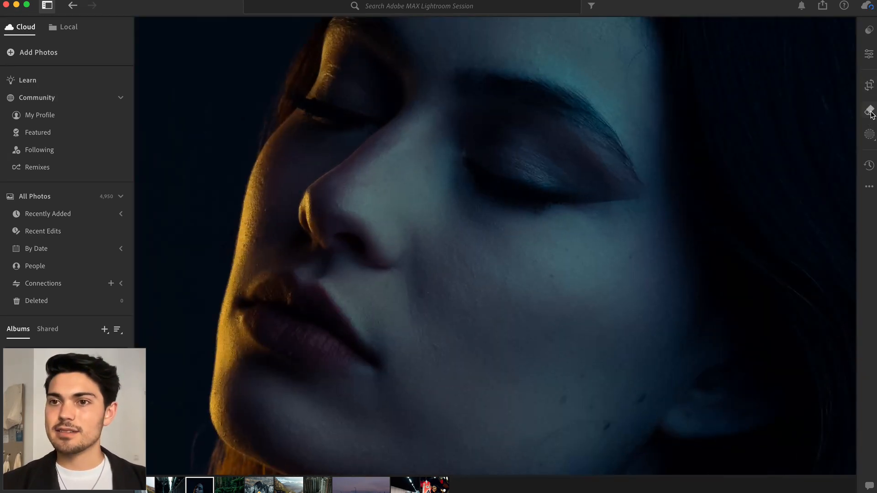
pyautogui.click(869, 110)
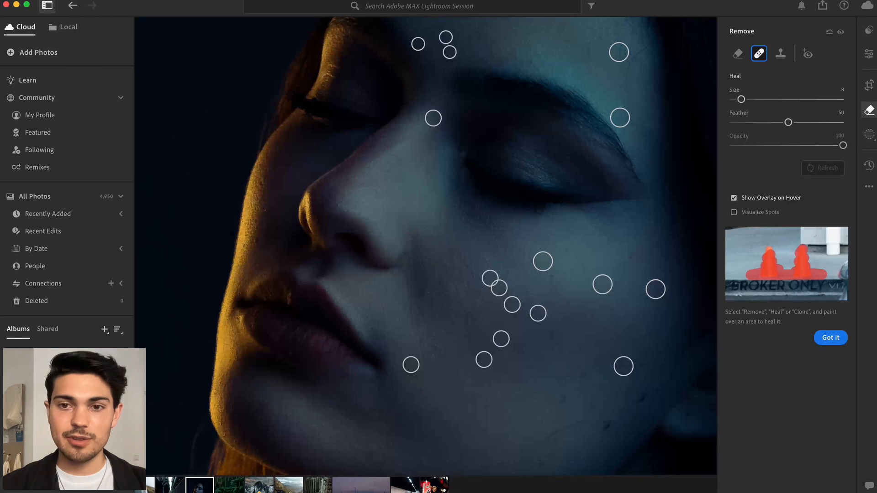
# Step: Heal the small spot on the cheek below the eye's outer corner with a size 3 brush, and close the removal tools
pyautogui.press('[')
pyautogui.press('[')
pyautogui.press('[')
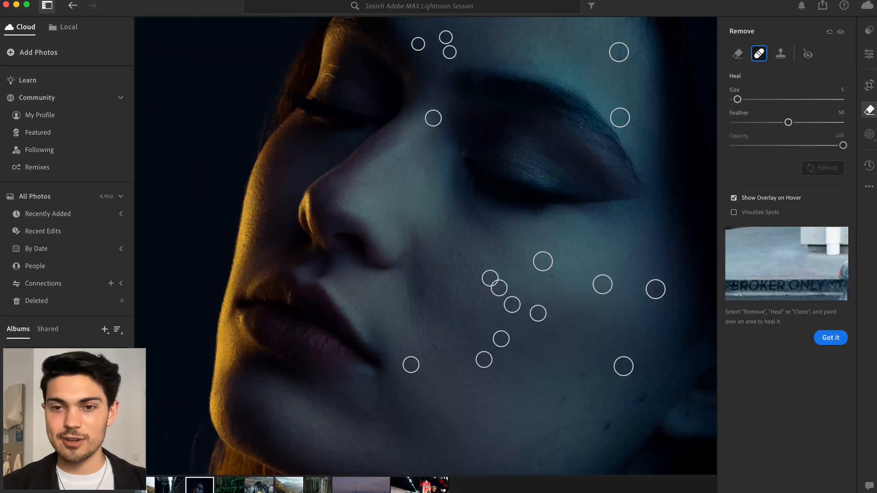
pyautogui.press('[')
pyautogui.press('[')
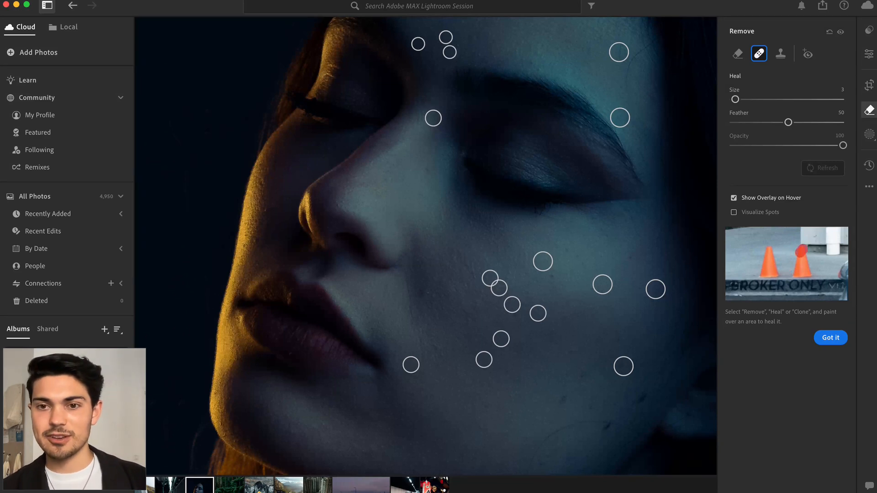
pyautogui.click(629, 257)
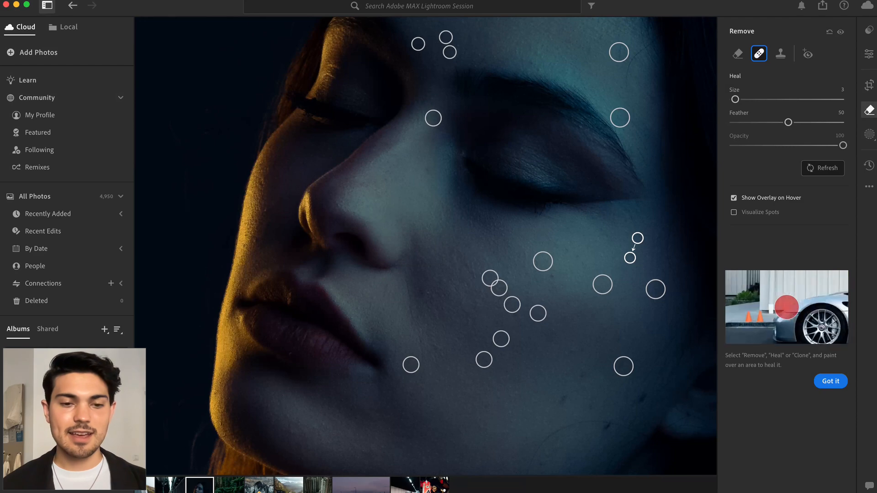
pyautogui.click(868, 115)
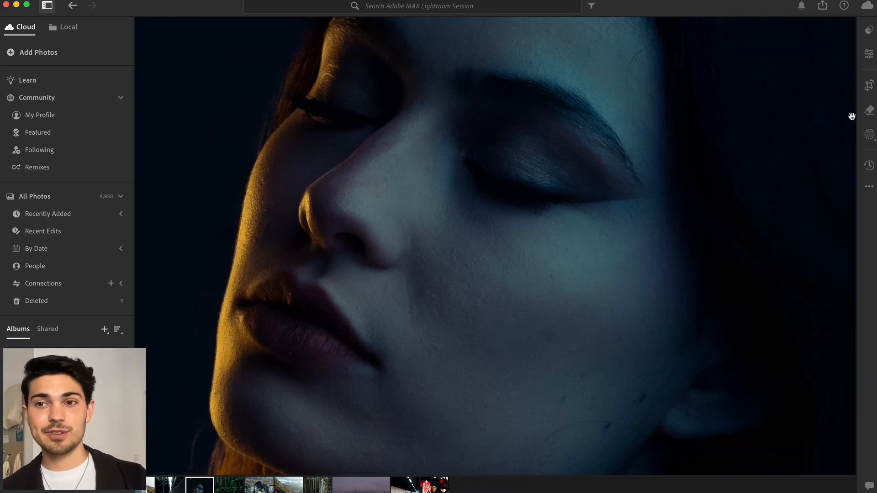
pyautogui.click(591, 142)
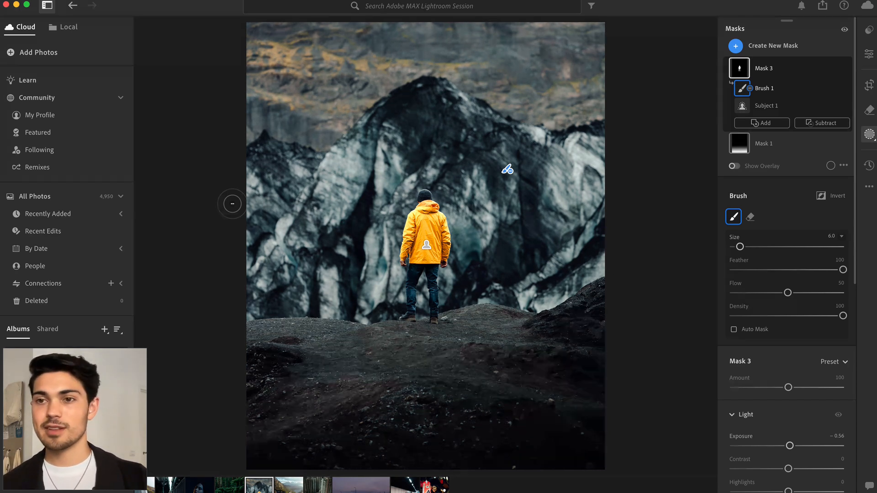
# Step: Leave masking for the edit settings of the yellow-jacket glacier photo and apply Lens Blur
pyautogui.click(868, 60)
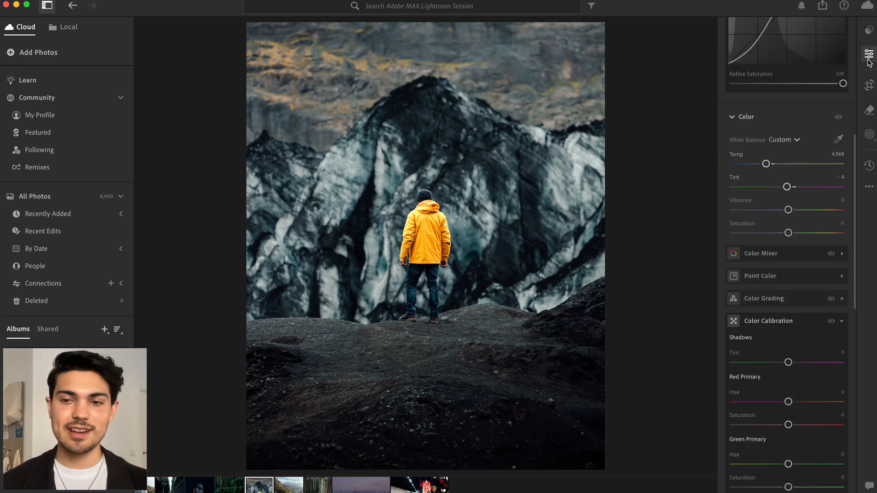
pyautogui.scroll(5, 793, 194)
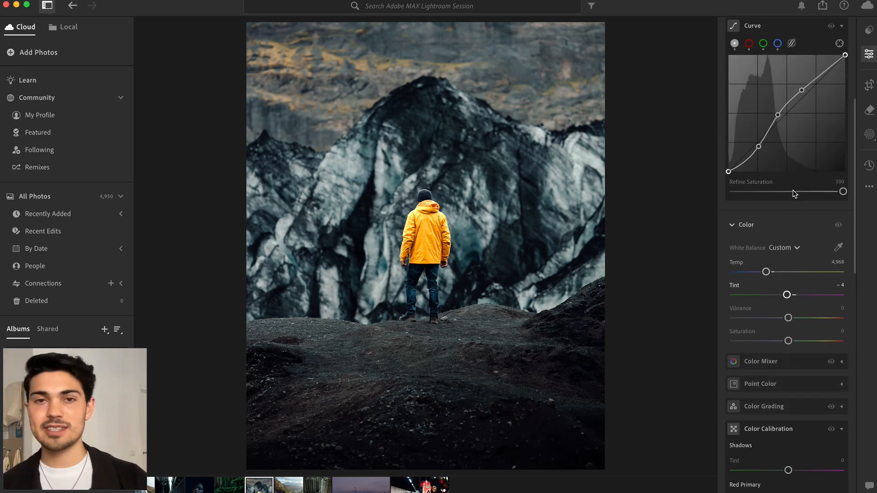
pyautogui.scroll(-15, 793, 194)
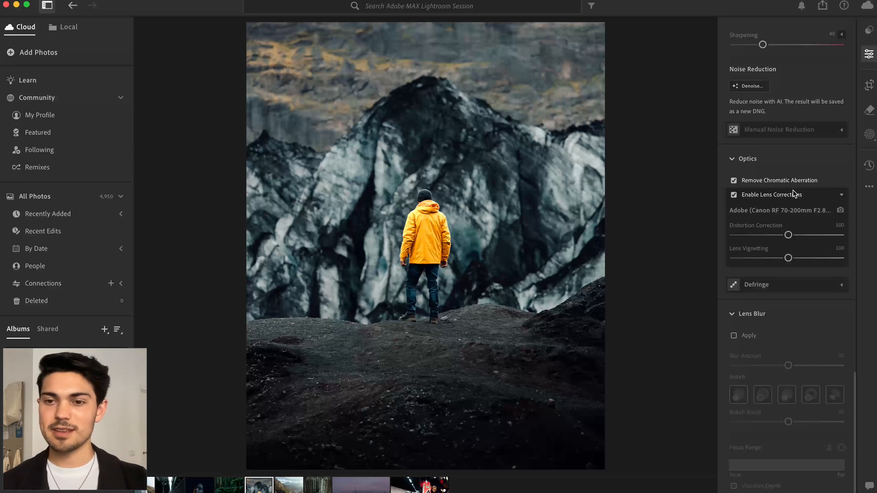
pyautogui.click(734, 337)
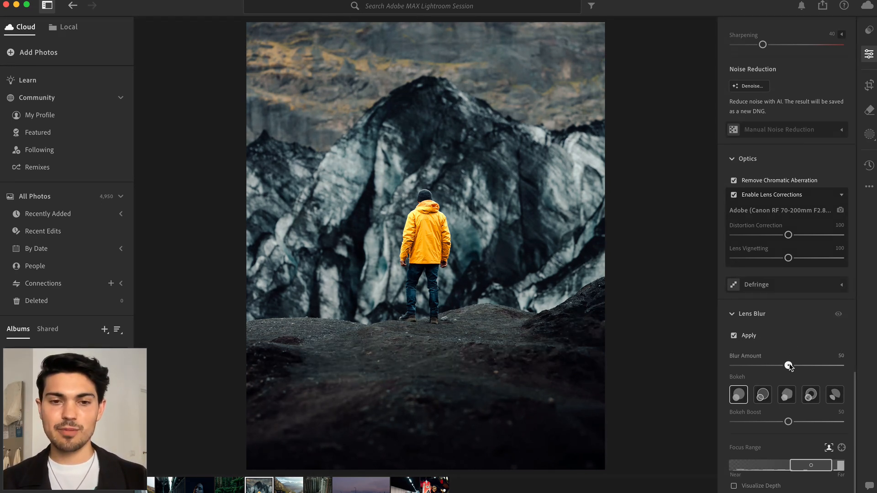
# Step: Compare the glacier photo with Lens Blur amounts of 0, 49 and 100, and return the amount to 50
pyautogui.moveTo(788, 365); pyautogui.dragTo(685, 365)
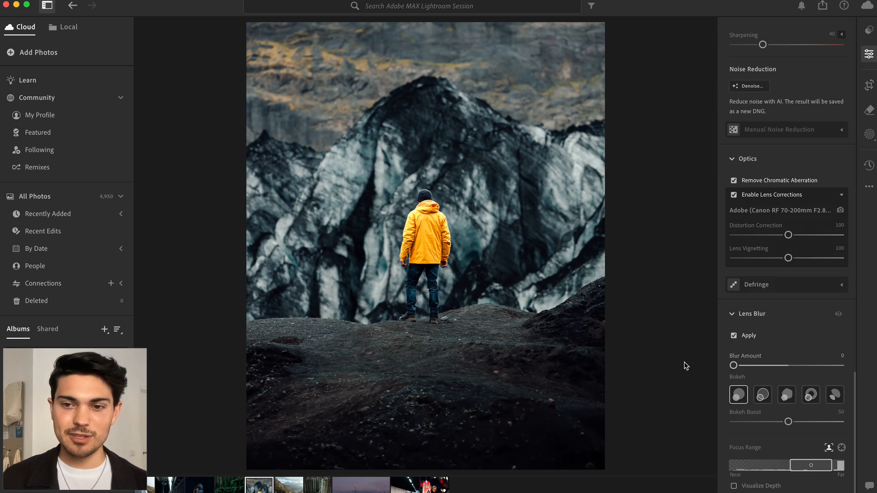
pyautogui.click(787, 366)
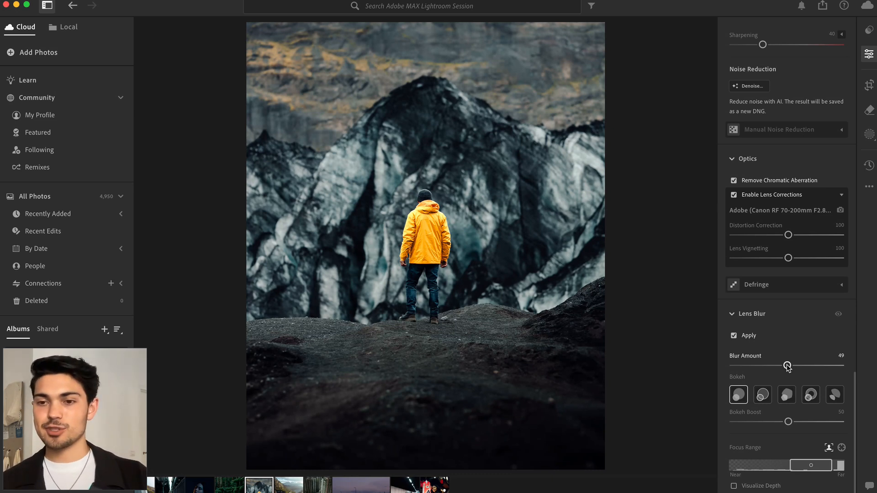
pyautogui.moveTo(786, 365); pyautogui.dragTo(863, 365)
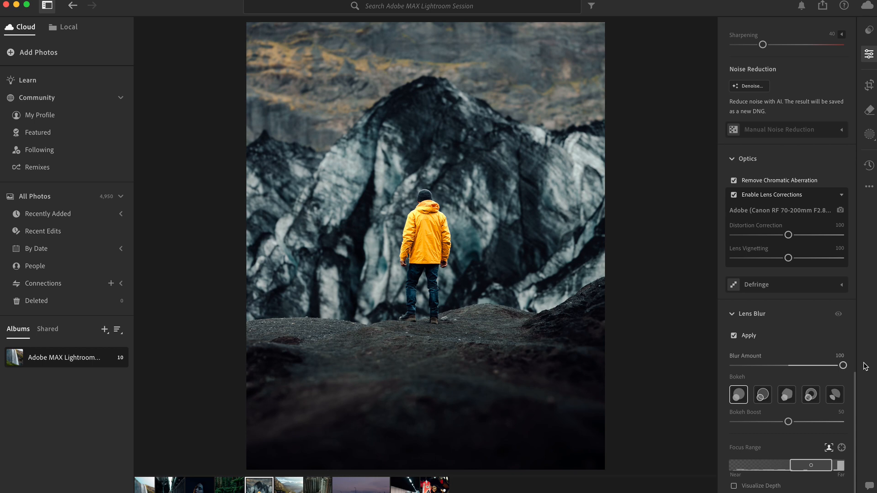
pyautogui.click(789, 365)
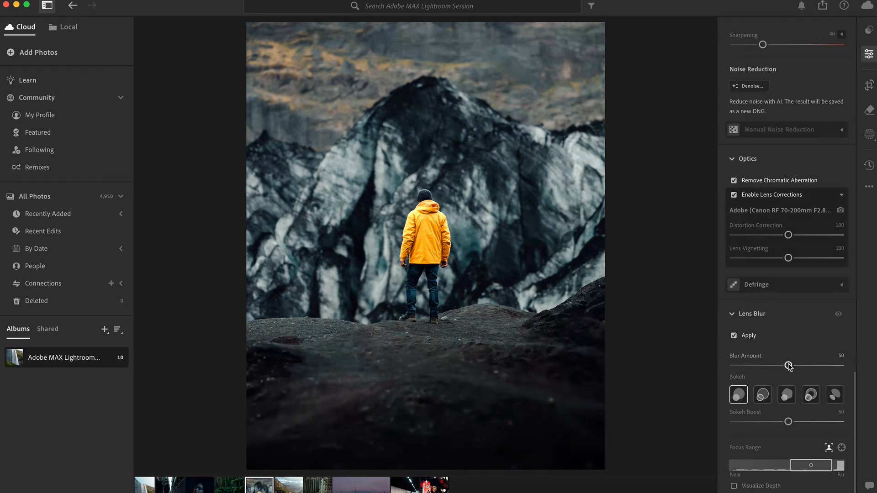